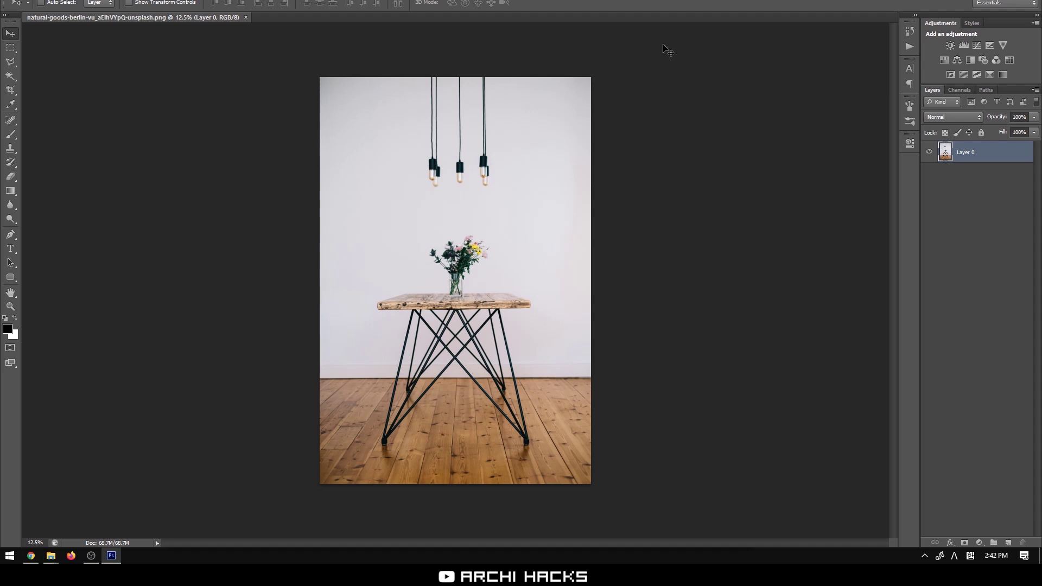
# - Try a rectangular selection over the bulbs and the Polygonal Lasso, then clear both
pyautogui.click(6, 49)
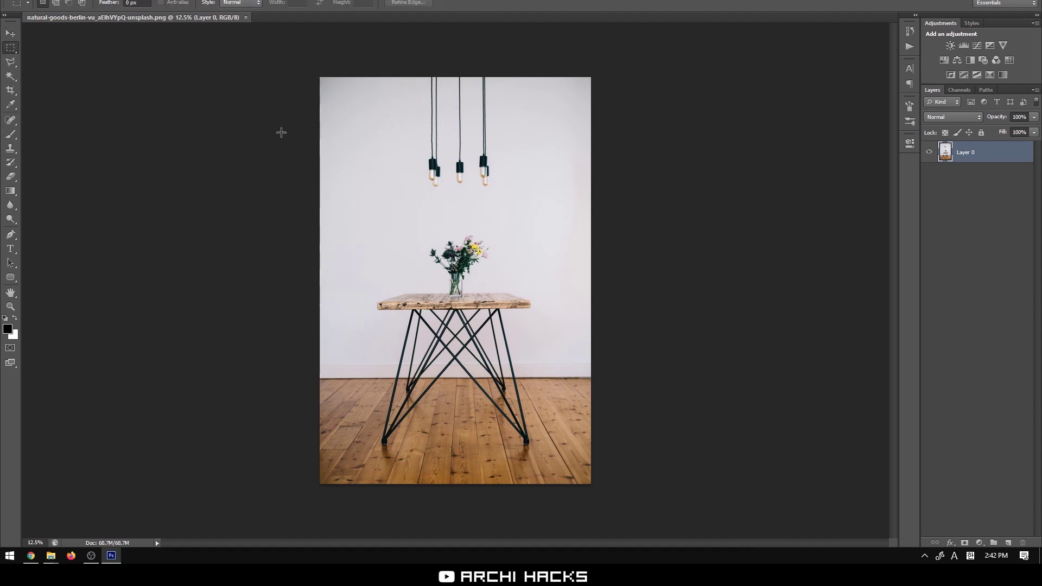
pyautogui.moveTo(340, 144); pyautogui.dragTo(508, 237)
pyautogui.click(182, 83)
pyautogui.click(10, 61)
pyautogui.press('Escape')
# - Zoom in, Magic Wand the white wall, then deselect it
pyautogui.press('w')
pyautogui.hotkey('ctrl', '+')
pyautogui.click(381, 217)
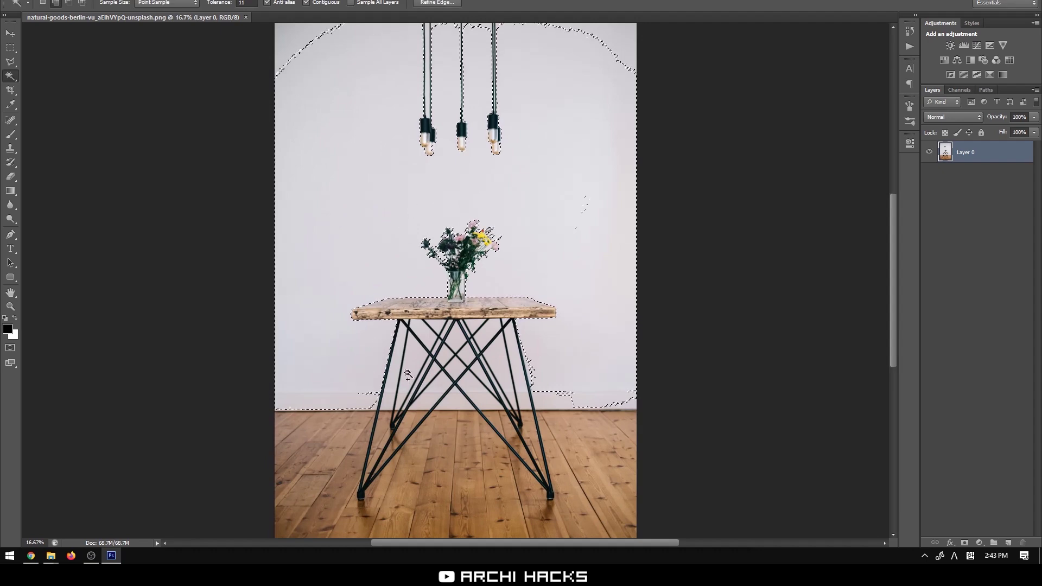
pyautogui.hotkey('ctrl', 'd')
# - With the Move tool active, fit the photo to the window, deselect Layer 0 and turn on Quick Mask
pyautogui.press('v')
pyautogui.hotkey('ctrl', '0')
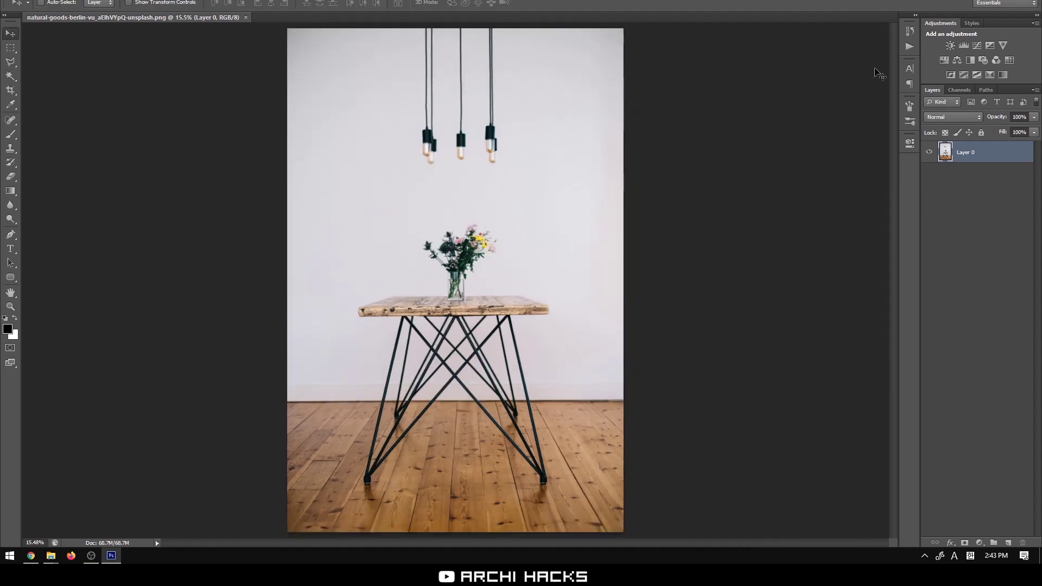
pyautogui.click(706, 174)
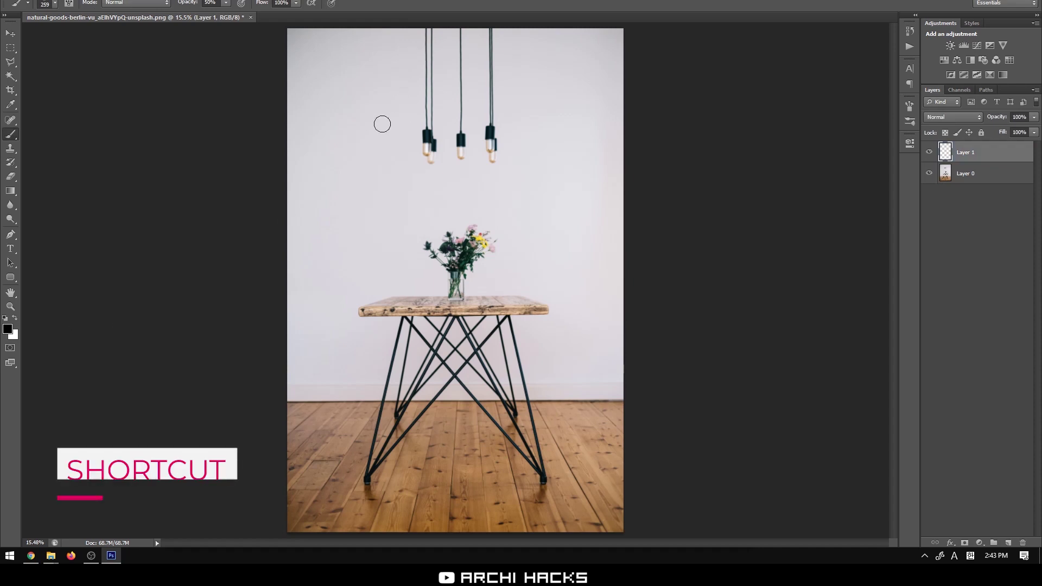
pyautogui.press('q')
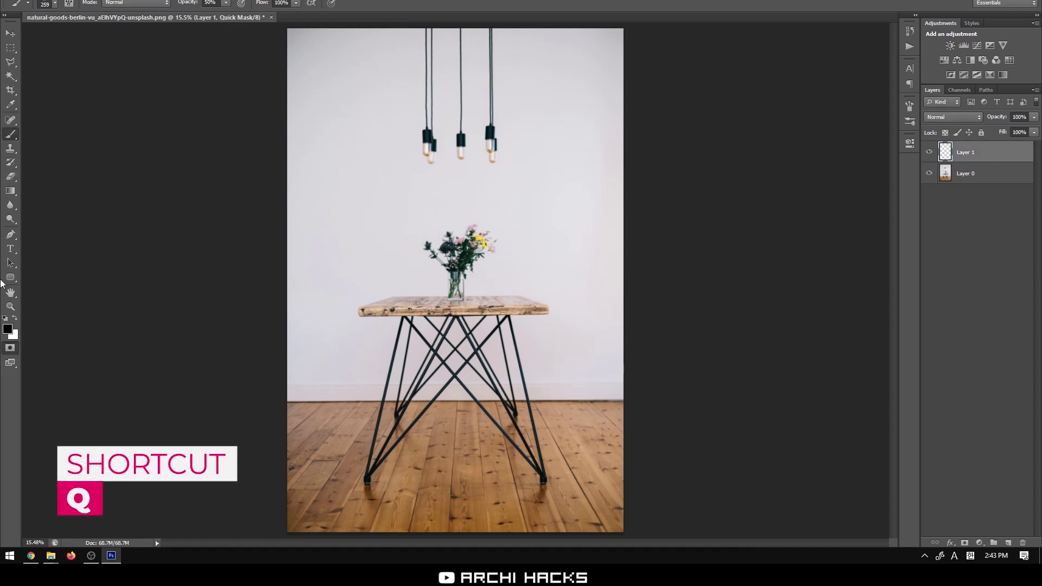
pyautogui.click(13, 348)
pyautogui.press('q')
pyautogui.click(13, 349)
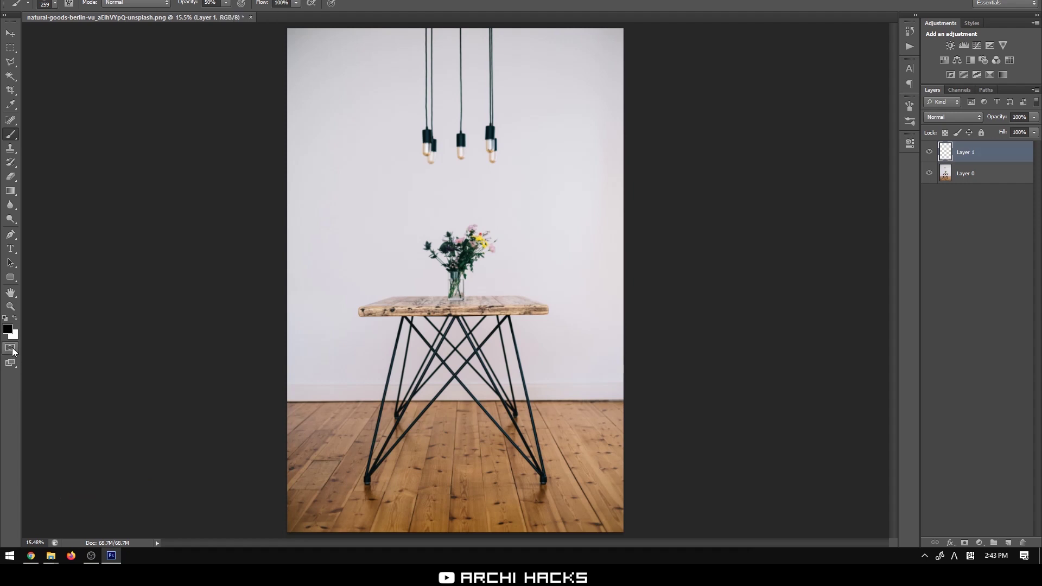
pyautogui.press('q')
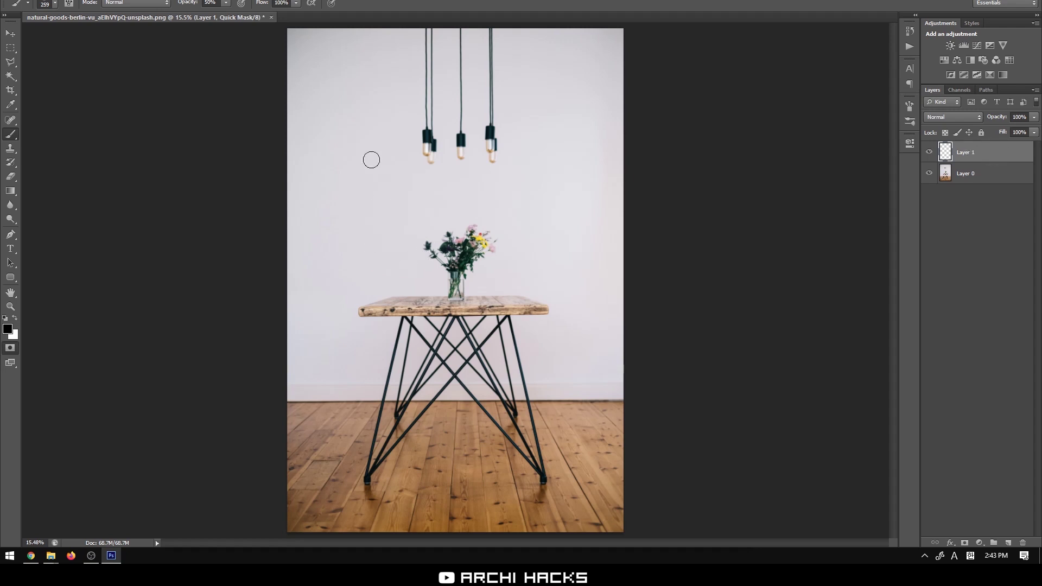
pyautogui.moveTo(395, 175)
pyautogui.mouseDown()
pyautogui.moveTo(407, 182)
pyautogui.moveTo(410, 146)
pyautogui.mouseUp()
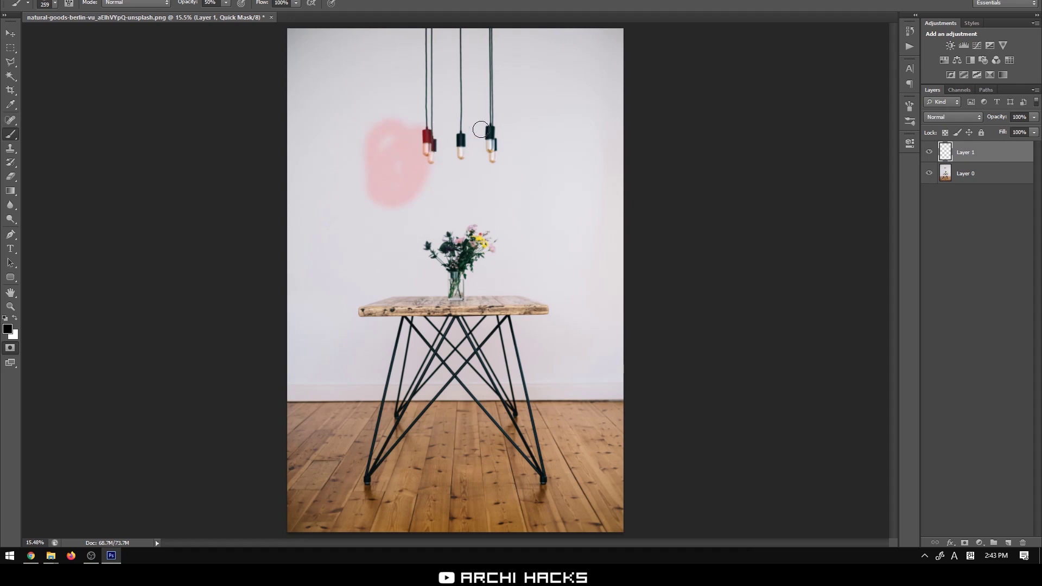
pyautogui.hotkey('ctrl', 'z')
pyautogui.moveTo(402, 195); pyautogui.dragTo(405, 472)
pyautogui.moveTo(402, 179)
pyautogui.mouseDown()
pyautogui.moveTo(448, 160)
pyautogui.moveTo(420, 188)
pyautogui.moveTo(433, 219)
pyautogui.moveTo(466, 195)
pyautogui.moveTo(445, 217)
pyautogui.mouseUp()
pyautogui.hotkey('ctrl', 'z')
pyautogui.hotkey('ctrl', 'z')
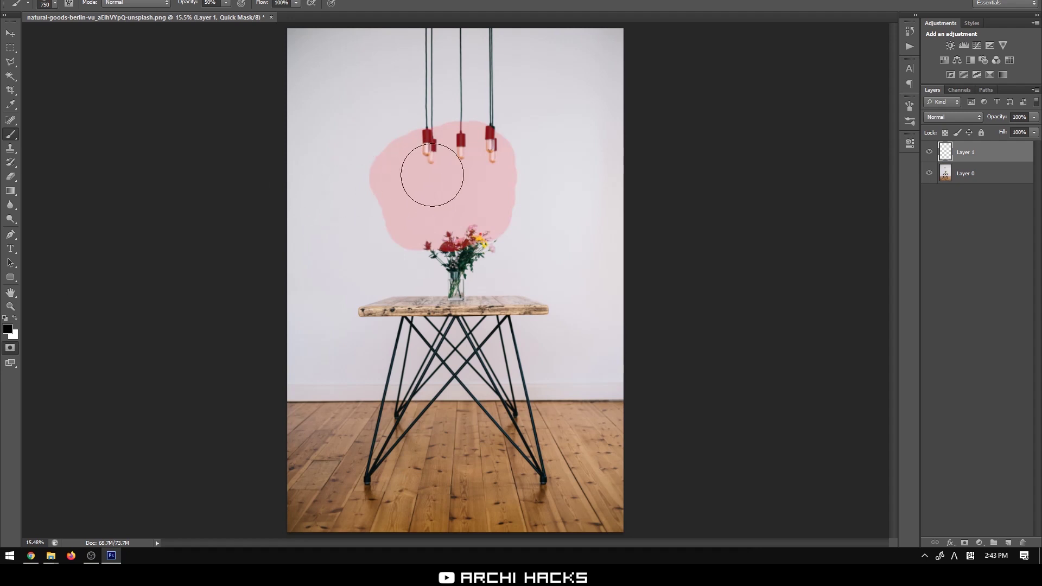
pyautogui.press('q')
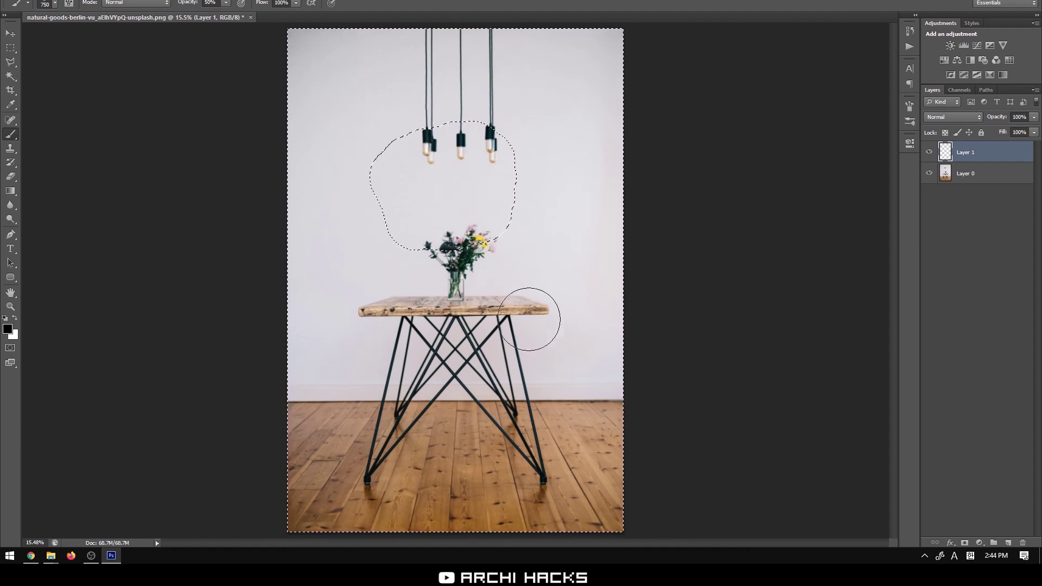
pyautogui.hotkey('ctrl', 'd')
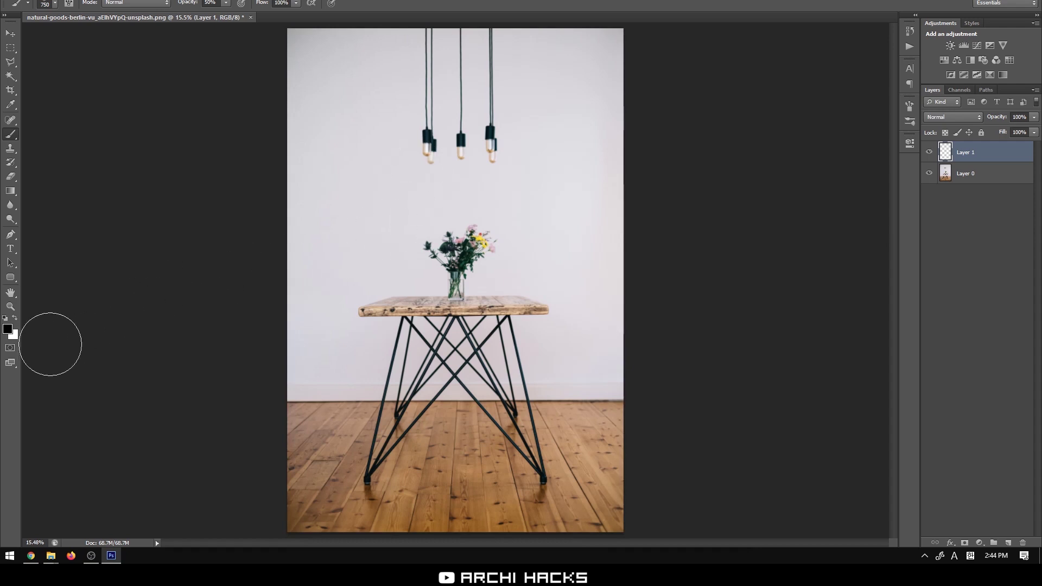
pyautogui.doubleClick(10, 349)
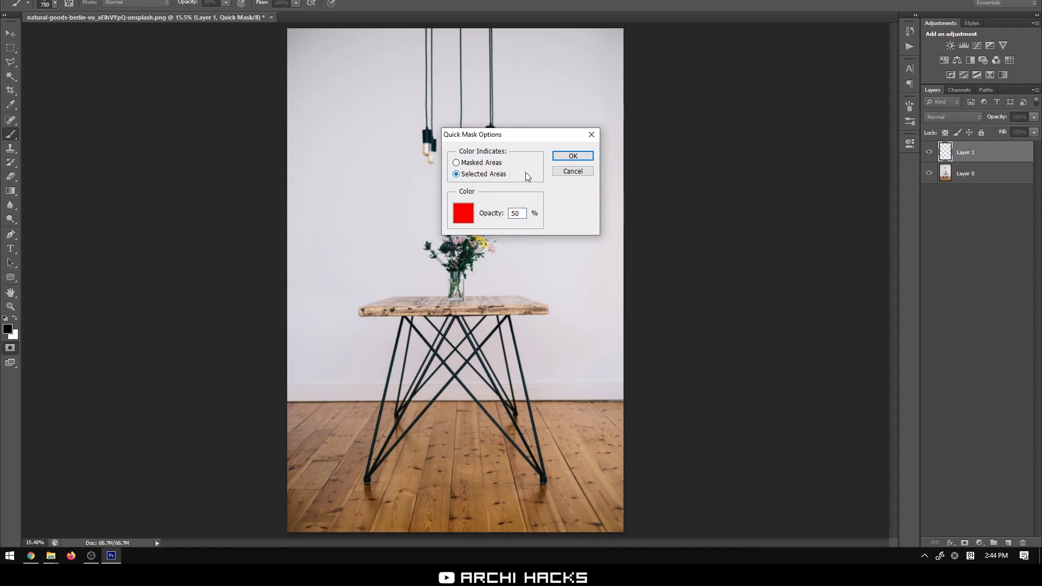
# - Keep the red mask colour and Selected Areas at 50% opacity in Quick Mask Options
pyautogui.click(466, 215)
pyautogui.press('Escape')
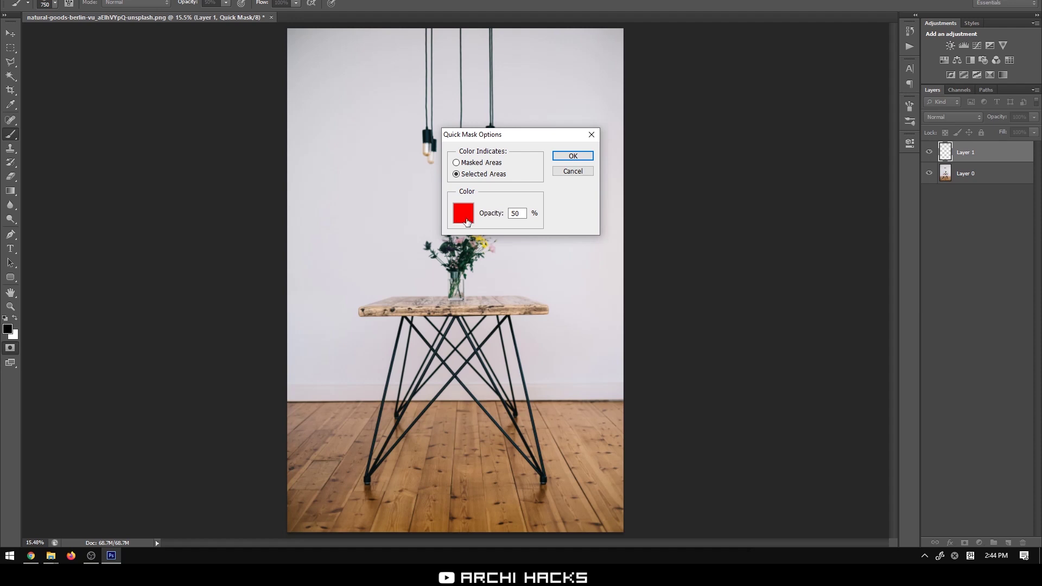
pyautogui.click(573, 158)
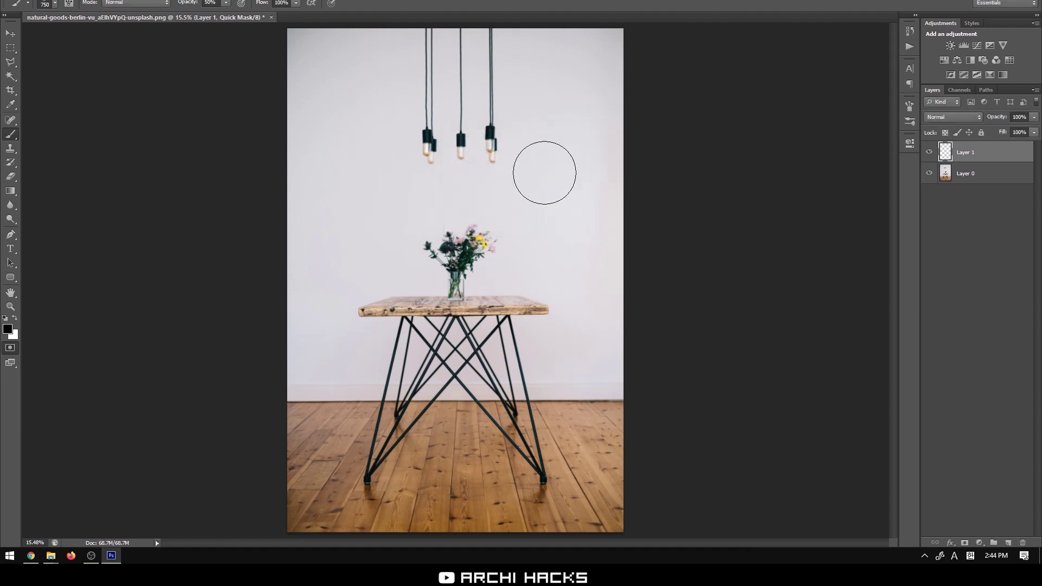
# - Mask the tabletop with a 207 brush, drag the selection on Layer 0, then undo the move
pyautogui.moveTo(412, 250); pyautogui.dragTo(386, 266)
pyautogui.press('q')
pyautogui.press('v')
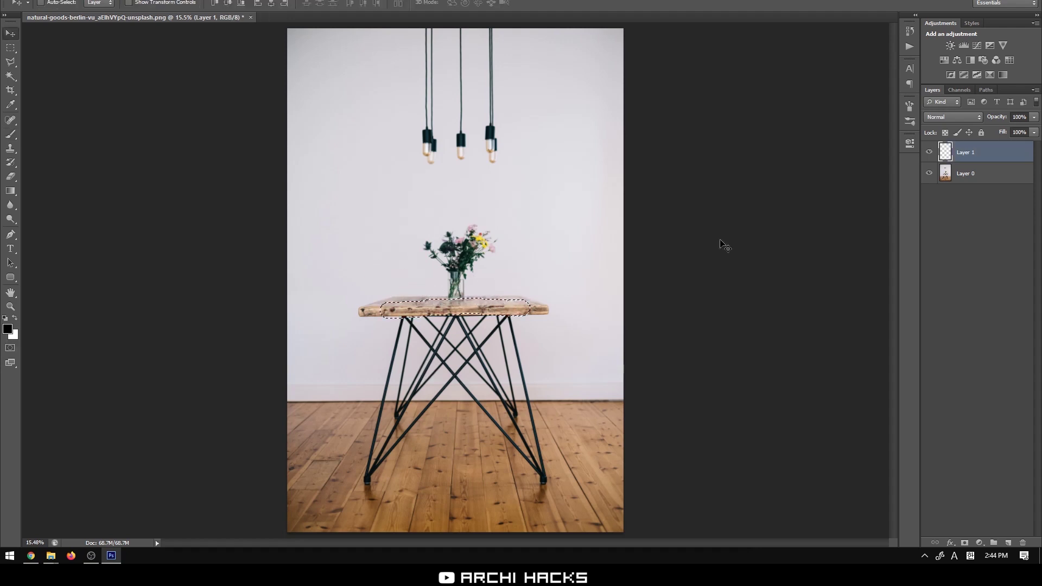
pyautogui.click(974, 181)
pyautogui.moveTo(477, 309); pyautogui.dragTo(528, 181)
pyautogui.hotkey('ctrl', 'z')
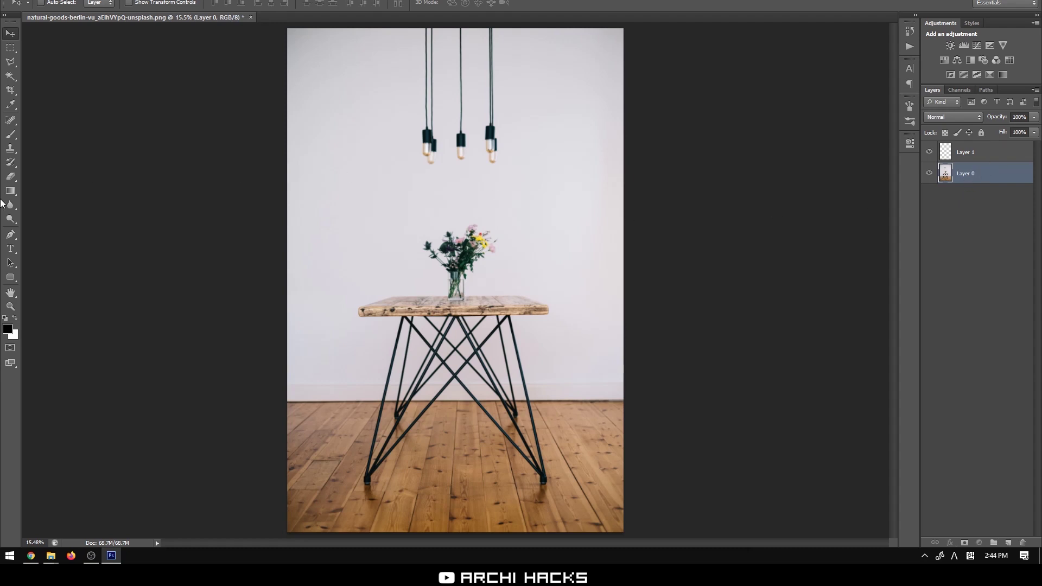
# - Magic Wand the white wall, add the top corners and the gap between the legs, then enter Quick Mask
pyautogui.click(11, 76)
pyautogui.click(369, 282)
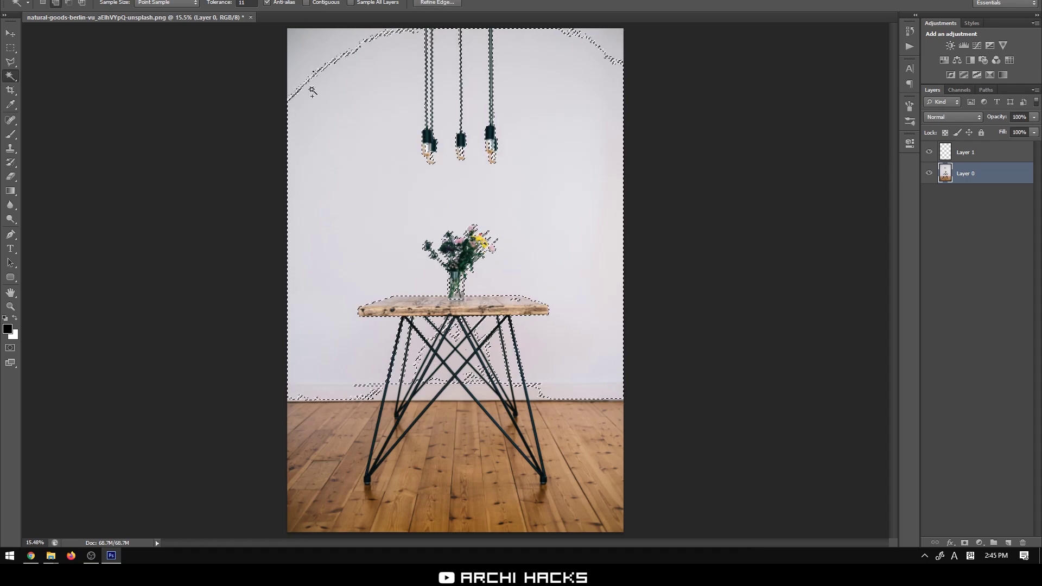
pyautogui.click(322, 50)
pyautogui.click(304, 36)
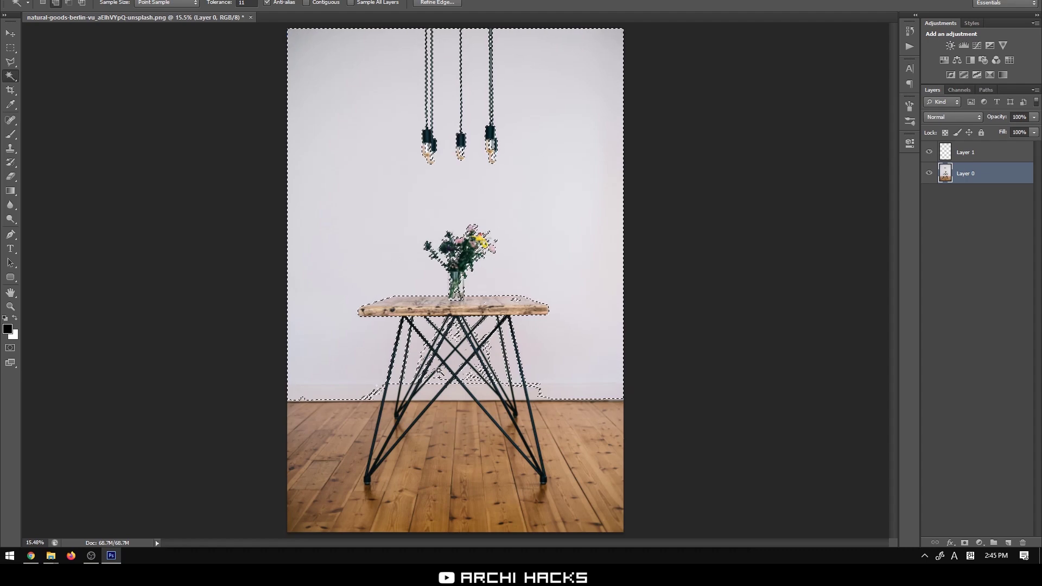
pyautogui.click(454, 369)
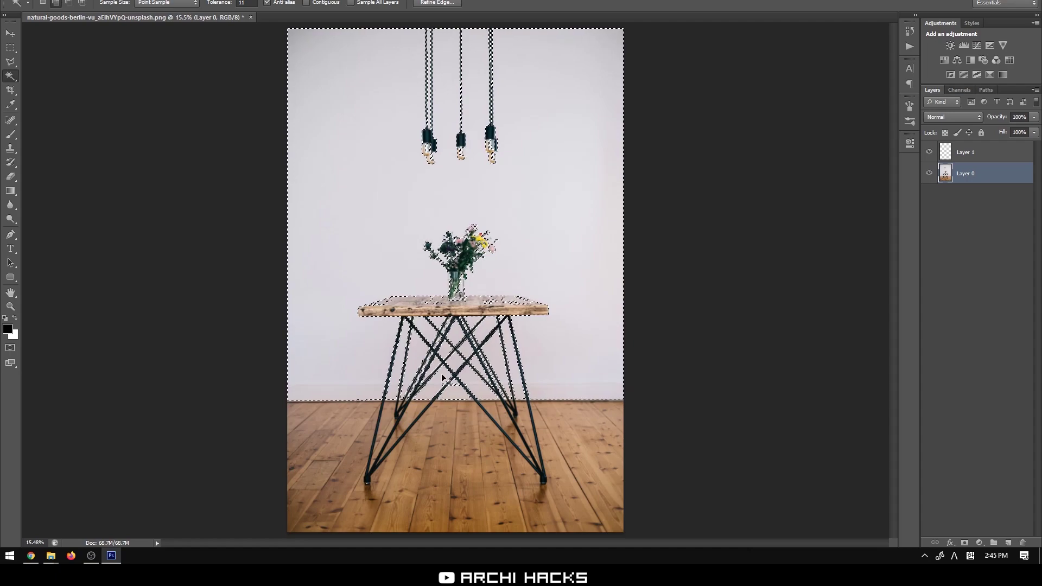
pyautogui.hotkey('ctrl', '+')
pyautogui.hotkey('ctrl', '+')
pyautogui.hotkey('ctrl', '+')
pyautogui.hotkey('ctrl', '+')
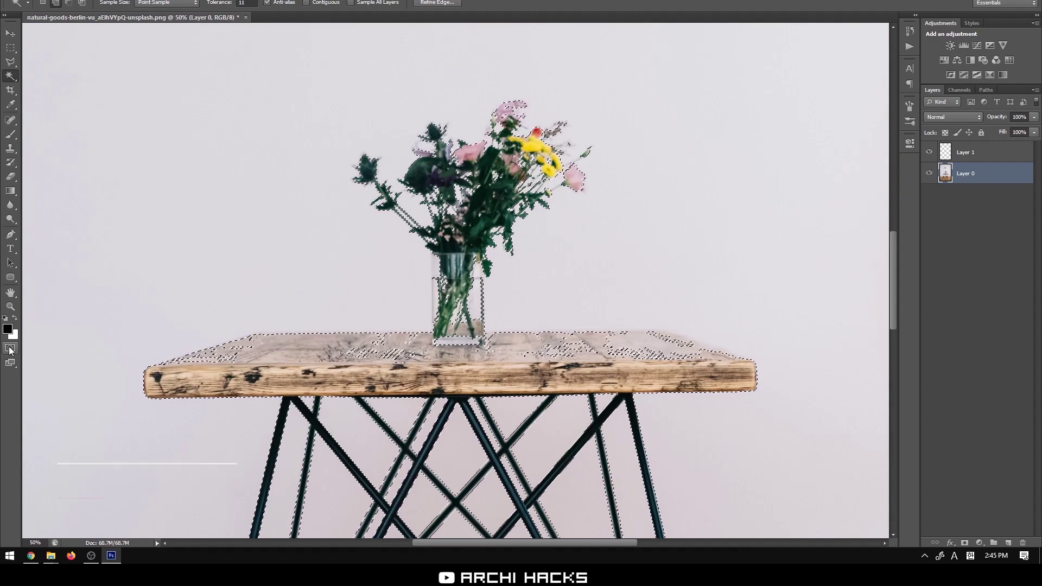
pyautogui.press('q')
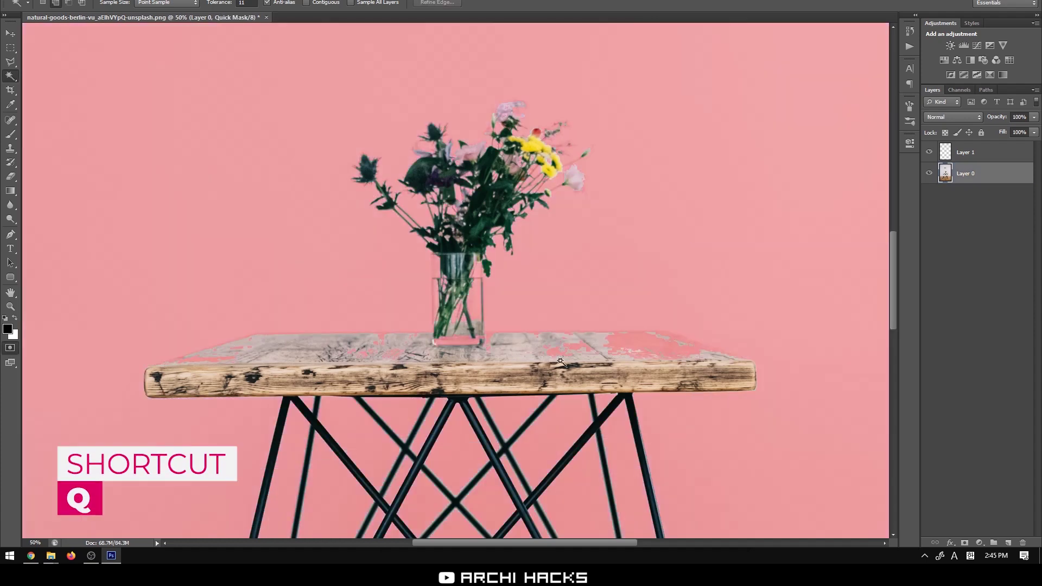
# - Paint white with a 151 px brush at 100% opacity to clear the tint from the tabletop
pyautogui.click(10, 133)
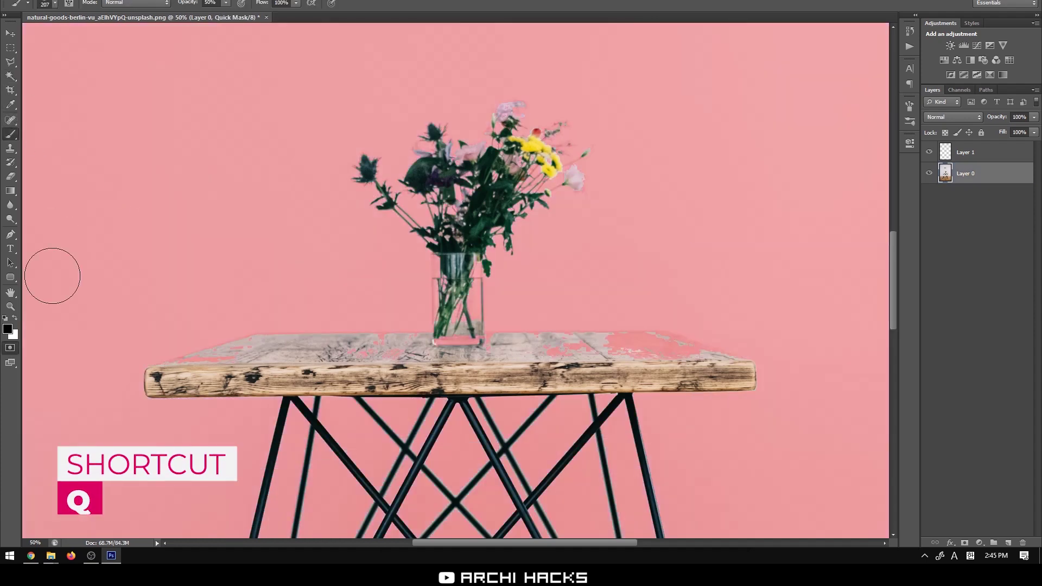
pyautogui.click(15, 320)
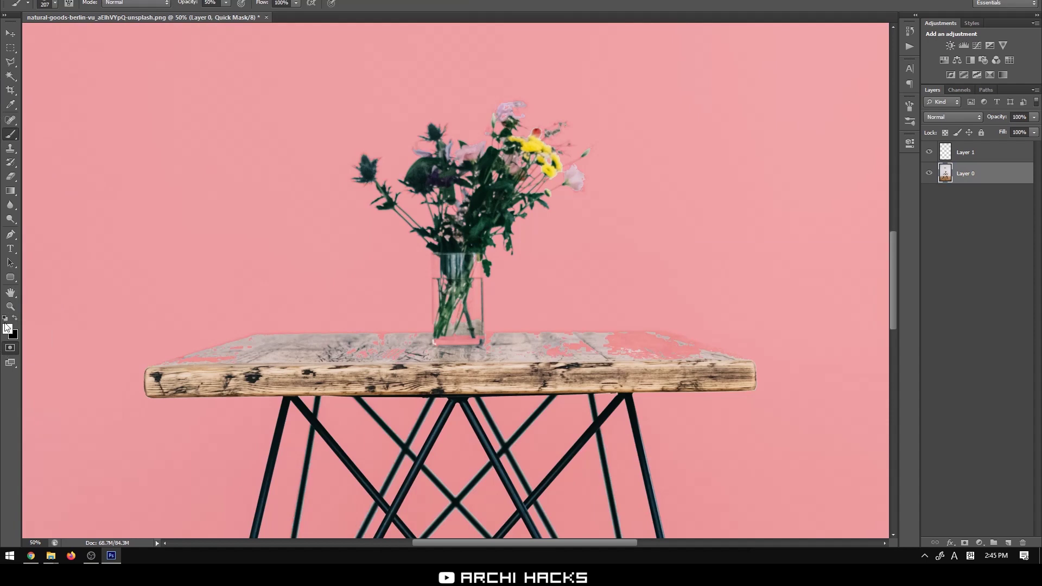
pyautogui.moveTo(341, 354)
pyautogui.mouseDown()
pyautogui.moveTo(325, 355)
pyautogui.moveTo(340, 374)
pyautogui.mouseUp()
pyautogui.click(226, 3)
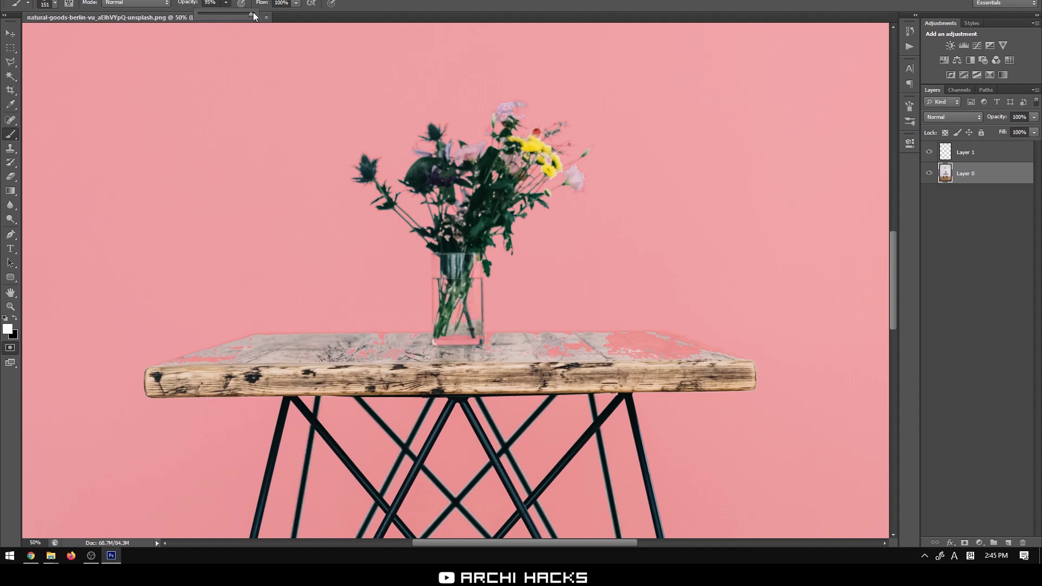
pyautogui.click(414, 9)
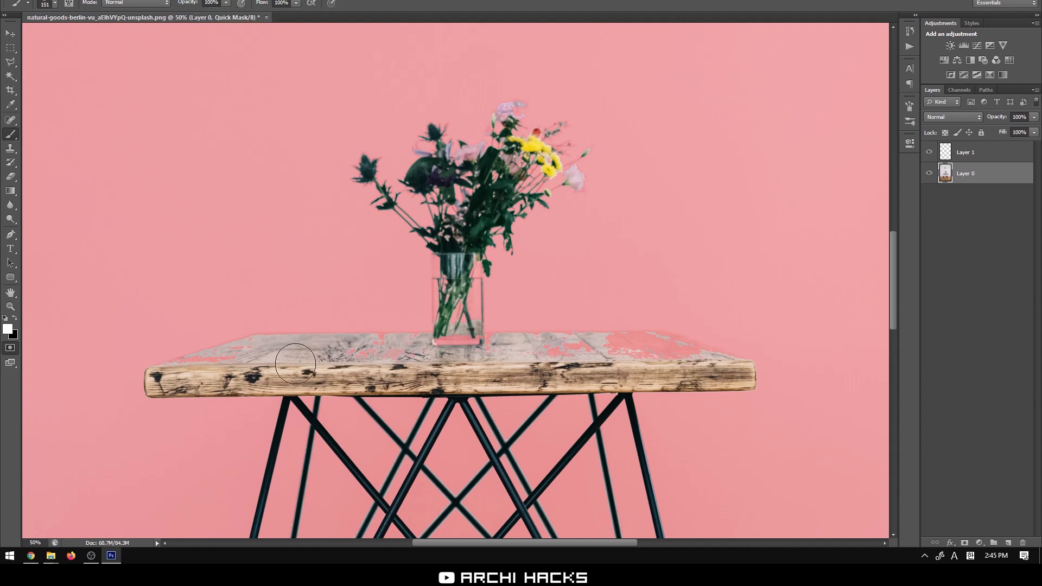
pyautogui.moveTo(310, 355)
pyautogui.mouseDown()
pyautogui.moveTo(463, 376)
pyautogui.moveTo(642, 360)
pyautogui.mouseUp()
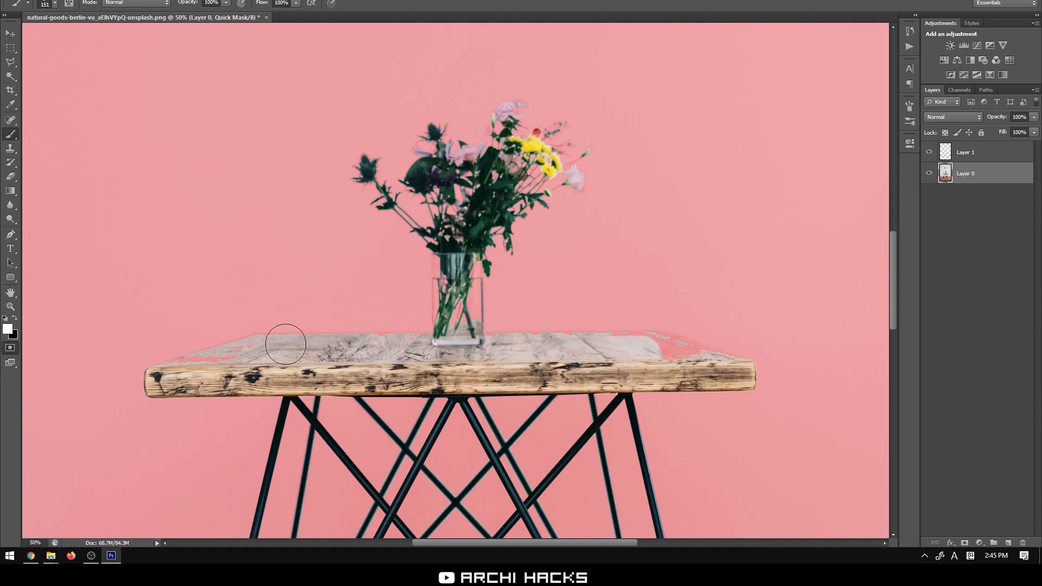
# - Zoom in and erase leftover mask spots along the tabletop's upper edge with a 33 px brush
pyautogui.hotkey('ctrl', '+')
pyautogui.hotkey('ctrl', '+')
pyautogui.hotkey('ctrl', '+')
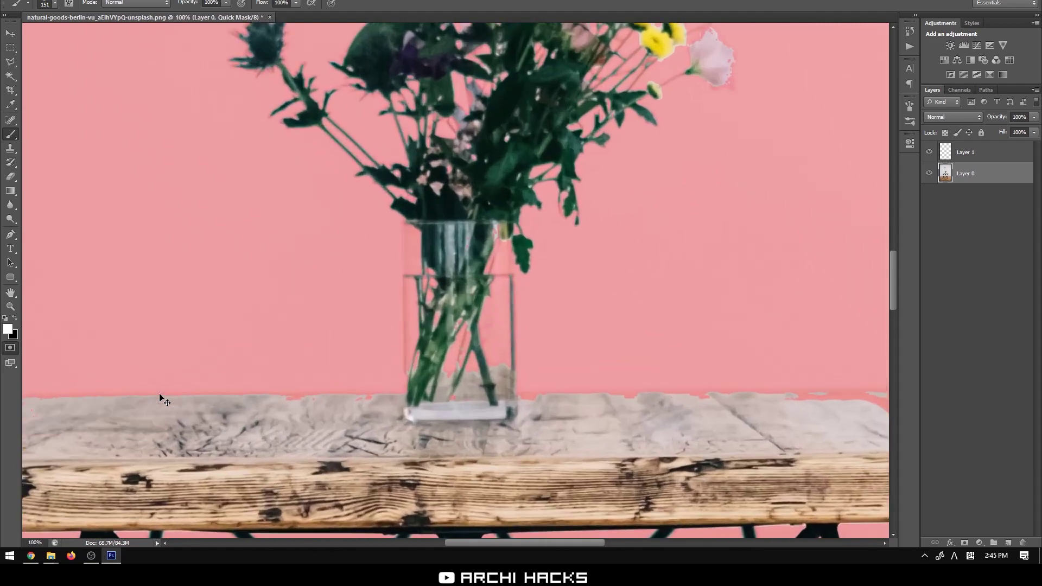
pyautogui.moveTo(158, 390); pyautogui.dragTo(660, 172)
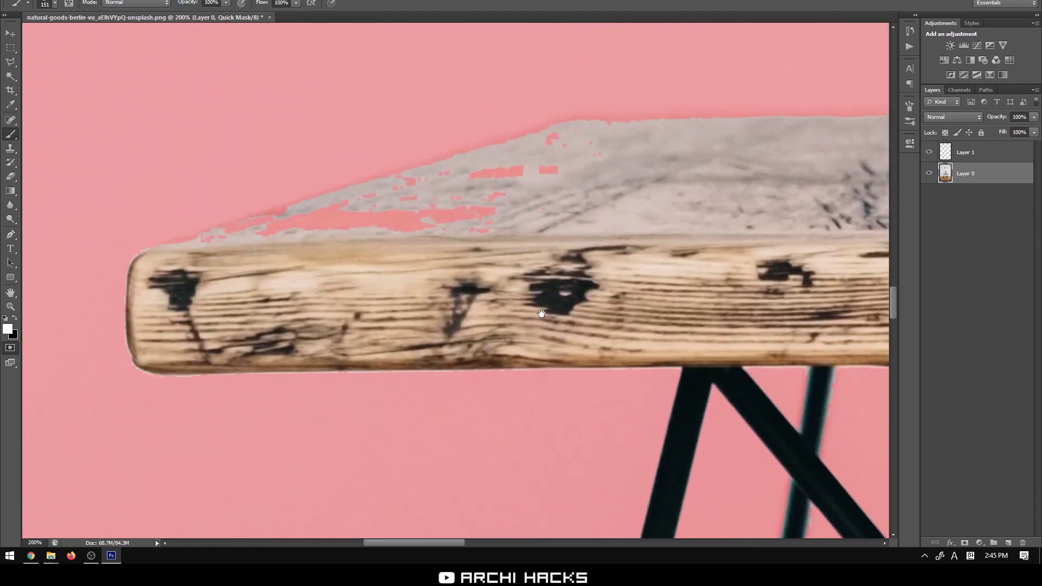
pyautogui.moveTo(529, 211)
pyautogui.mouseDown()
pyautogui.moveTo(600, 272)
pyautogui.moveTo(542, 272)
pyautogui.mouseUp()
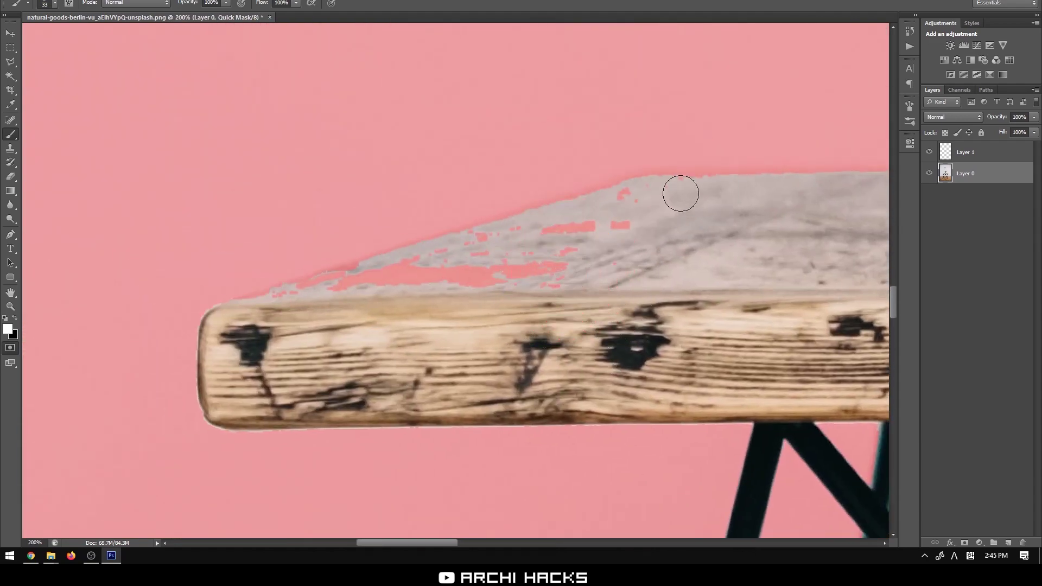
pyautogui.moveTo(658, 194)
pyautogui.mouseDown()
pyautogui.moveTo(565, 237)
pyautogui.moveTo(560, 288)
pyautogui.moveTo(488, 270)
pyautogui.mouseUp()
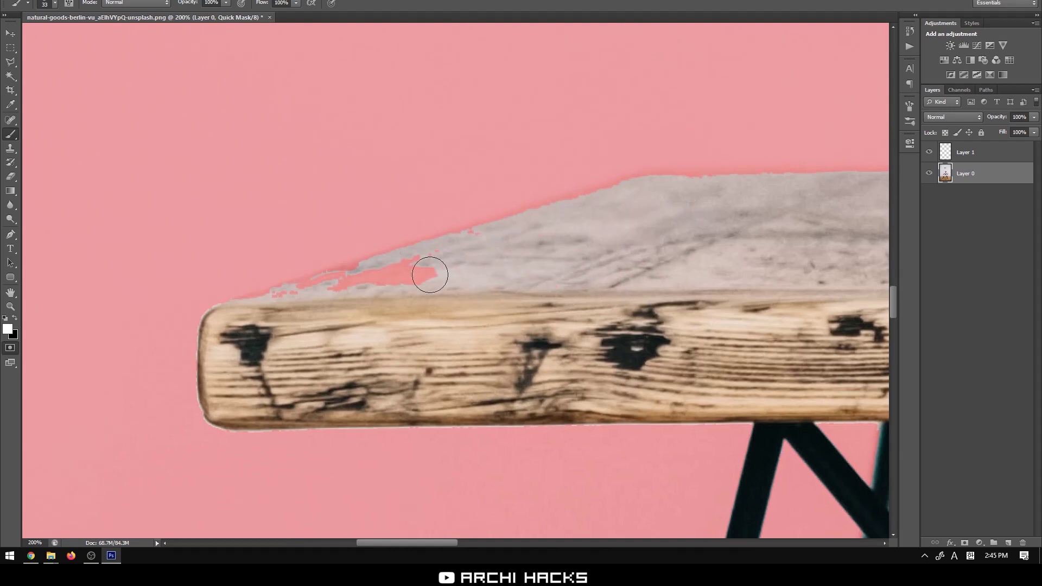
pyautogui.moveTo(442, 270); pyautogui.dragTo(322, 317)
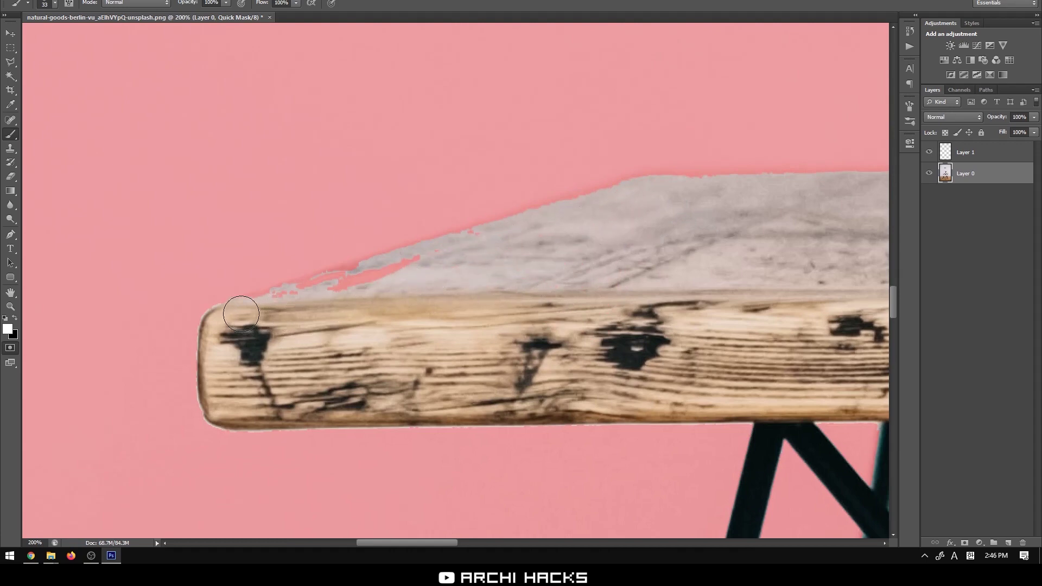
pyautogui.keyDown('shift'); pyautogui.click(579, 215); pyautogui.keyUp('shift')
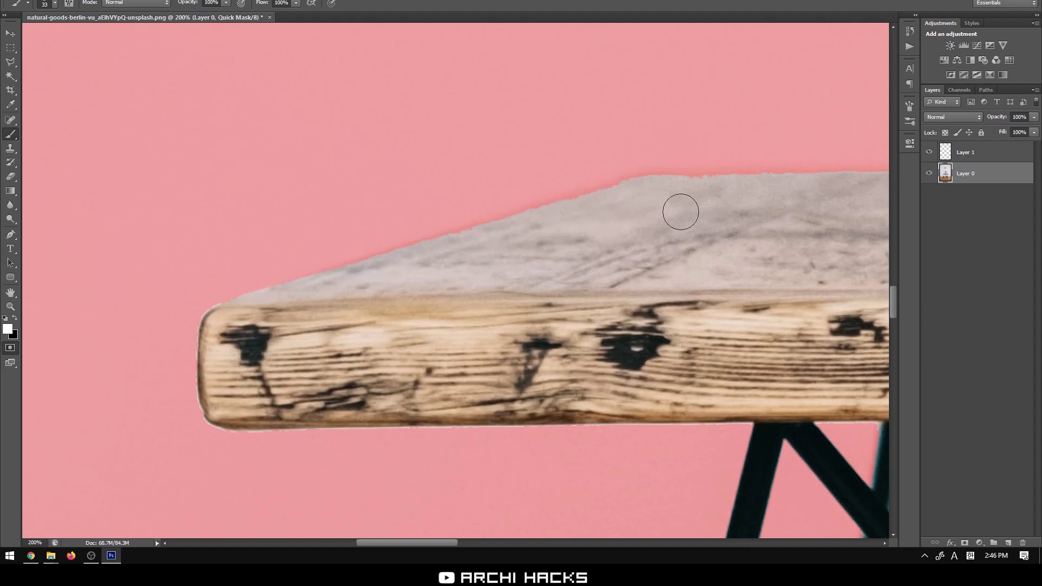
pyautogui.moveTo(581, 237)
pyautogui.mouseDown()
pyautogui.moveTo(633, 234)
pyautogui.moveTo(528, 241)
pyautogui.moveTo(667, 230)
pyautogui.moveTo(565, 232)
pyautogui.moveTo(605, 228)
pyautogui.moveTo(583, 228)
pyautogui.moveTo(578, 67)
pyautogui.moveTo(541, 284)
pyautogui.moveTo(544, 112)
pyautogui.moveTo(542, 311)
pyautogui.moveTo(560, 103)
pyautogui.moveTo(530, 357)
pyautogui.moveTo(558, 291)
pyautogui.mouseUp()
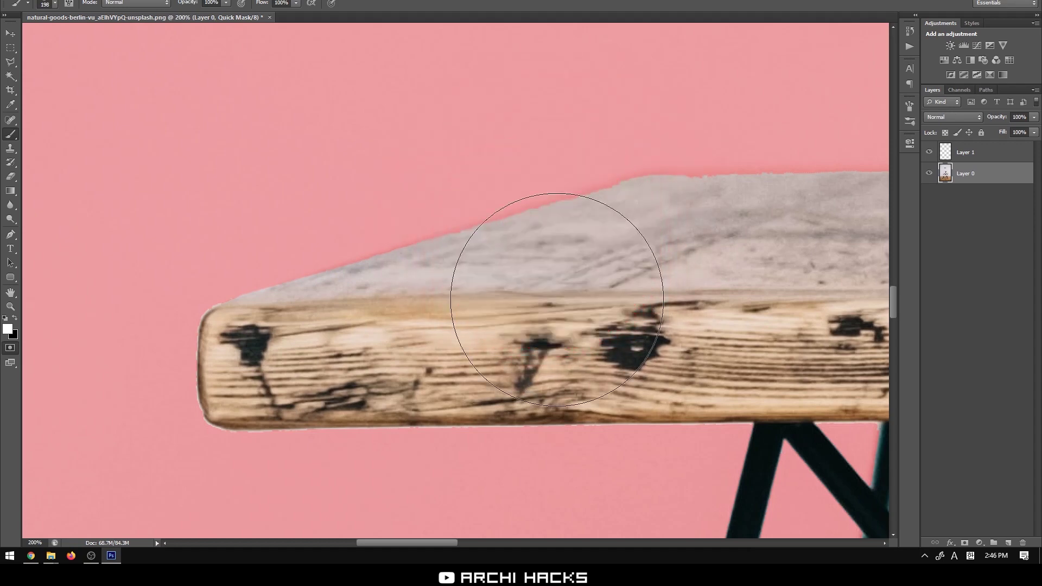
# - With a 60 px brush, unmask the remaining pink patches up to the table top's right end
pyautogui.scroll(-1, 535, 297)
pyautogui.scroll(-1, 539, 302)
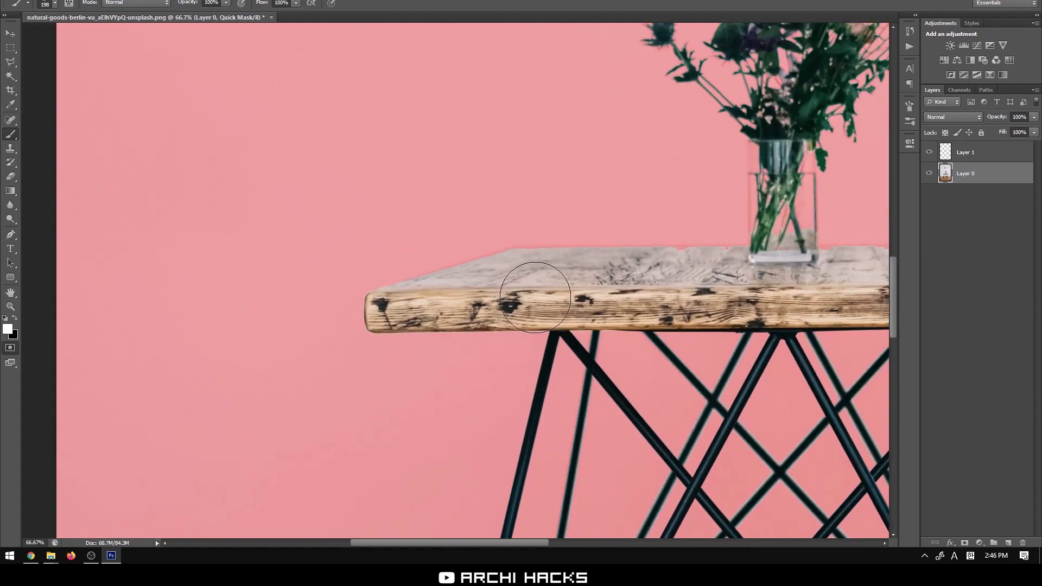
pyautogui.rightClick(553, 303)
pyautogui.press('[')
pyautogui.press('[')
pyautogui.press('[')
pyautogui.press('[')
pyautogui.press('[')
pyautogui.press('[')
pyautogui.press('[')
pyautogui.press('[')
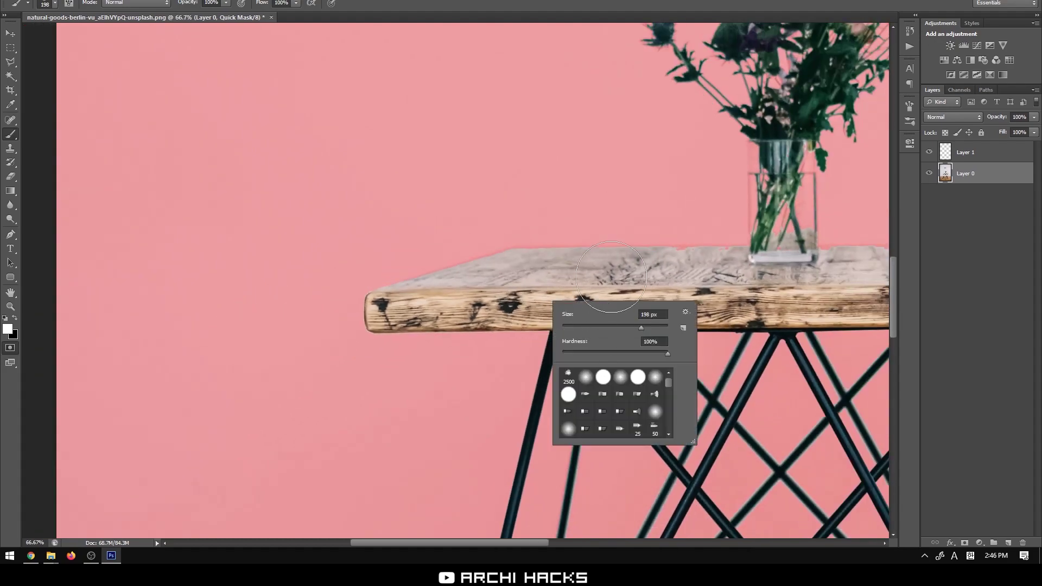
pyautogui.press('Escape')
pyautogui.scroll(2, 705, 282)
pyautogui.hscroll(10, 780, 282)
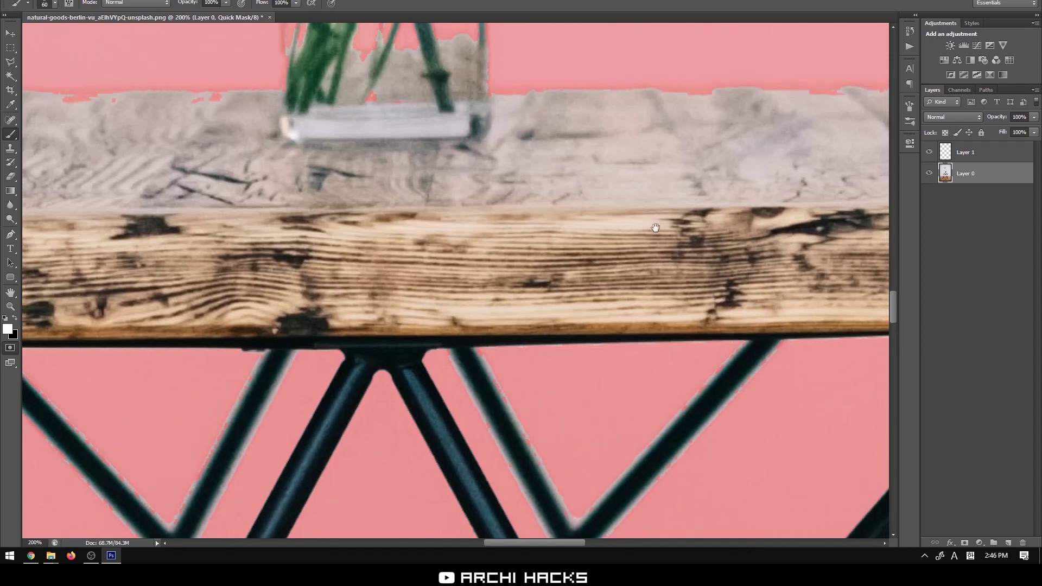
pyautogui.scroll(3, 732, 325)
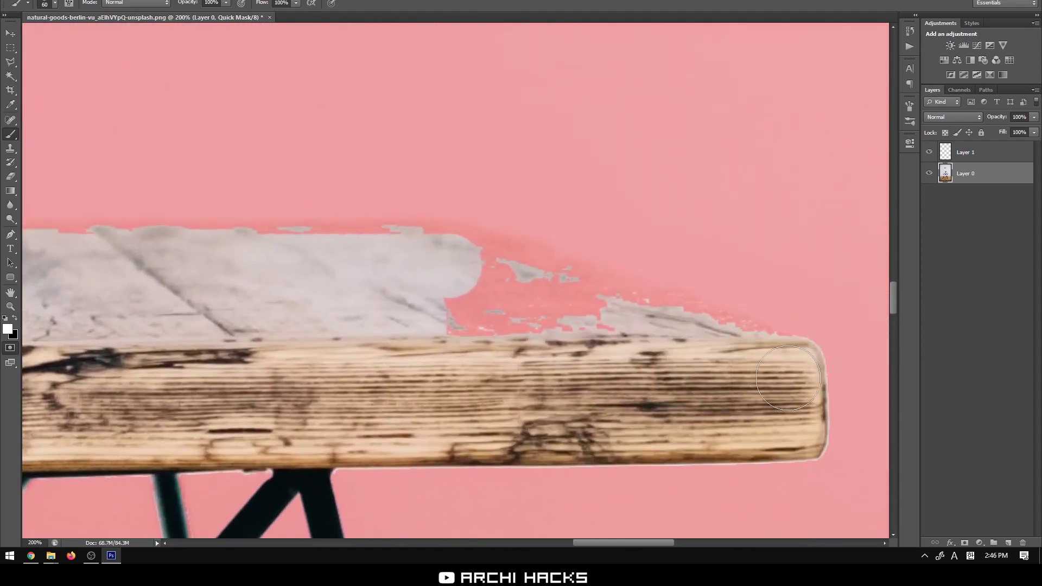
pyautogui.keyDown('shift'); pyautogui.click(435, 249); pyautogui.keyUp('shift')
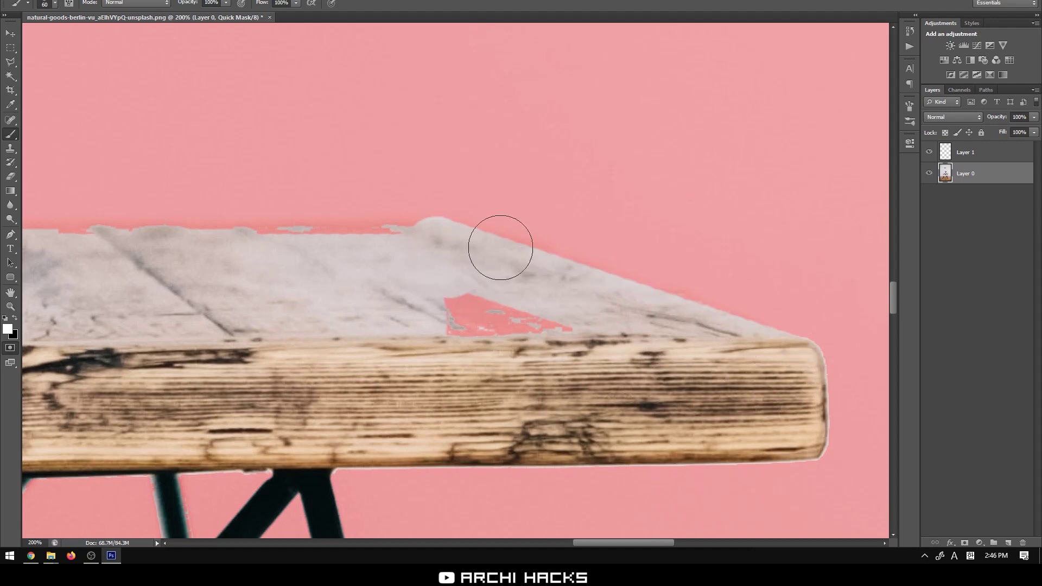
pyautogui.moveTo(435, 294); pyautogui.dragTo(577, 344)
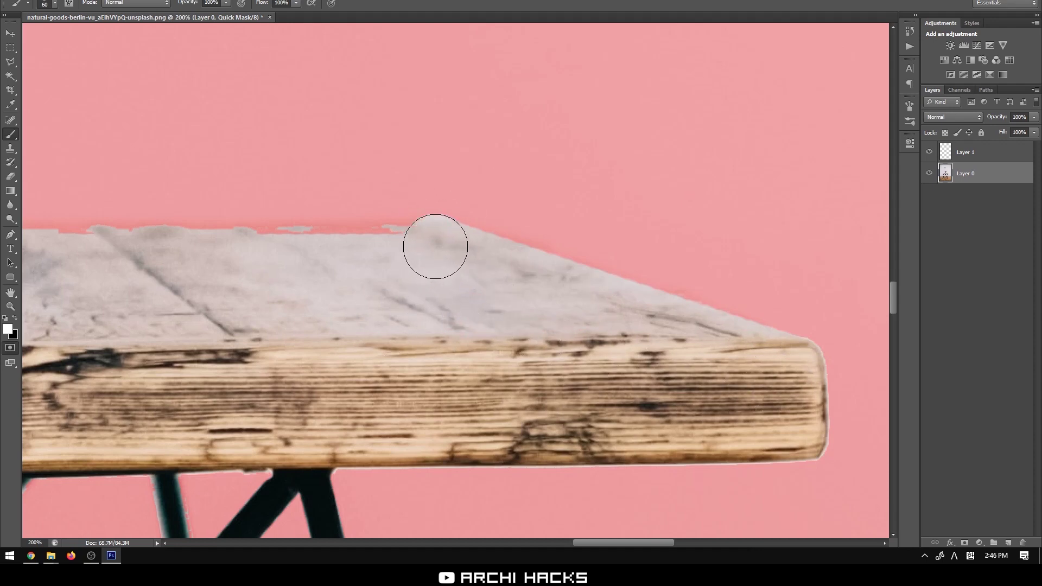
# - Paint a straight stroke along the table top's left edge, then zoom out to the whole photo
pyautogui.moveTo(437, 248); pyautogui.dragTo(484, 268)
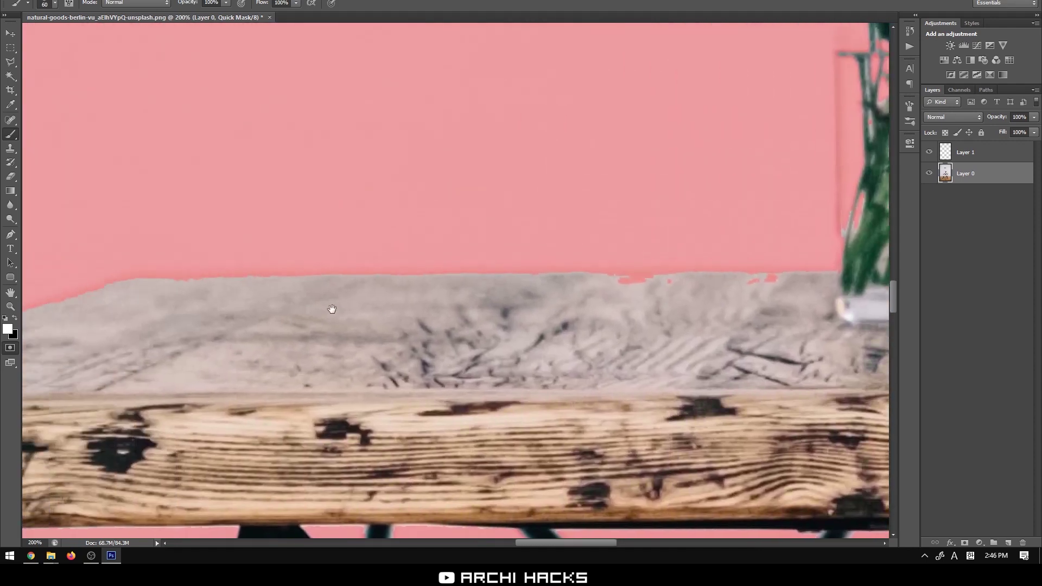
pyautogui.moveTo(314, 309); pyautogui.dragTo(499, 291)
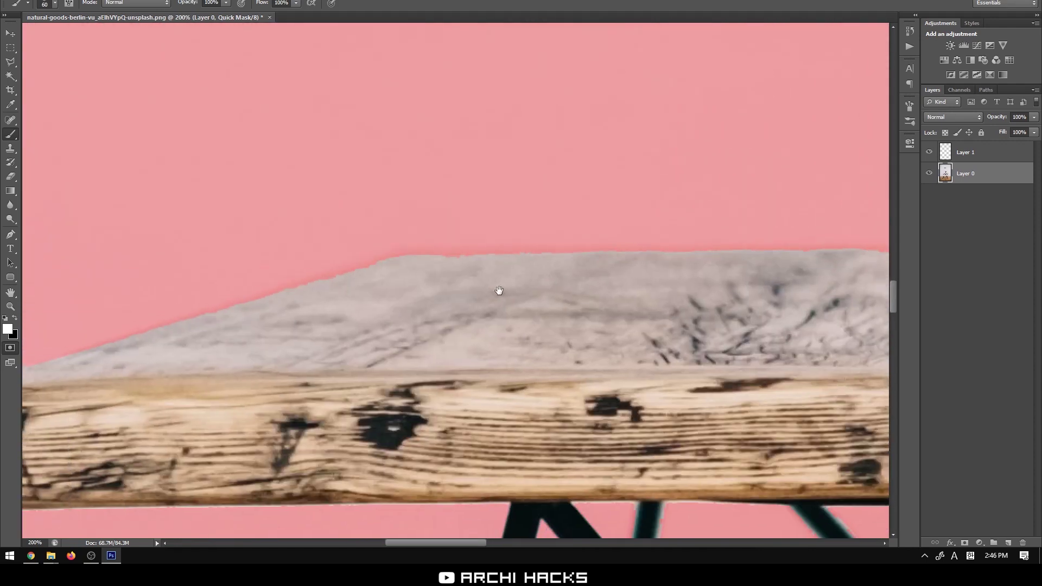
pyautogui.keyDown('shift'); pyautogui.click(419, 279); pyautogui.keyUp('shift')
pyautogui.moveTo(595, 365)
pyautogui.mouseDown()
pyautogui.moveTo(686, 358)
pyautogui.moveTo(685, 335)
pyautogui.moveTo(409, 242)
pyautogui.moveTo(454, 342)
pyautogui.moveTo(428, 296)
pyautogui.moveTo(543, 330)
pyautogui.mouseUp()
pyautogui.hotkey('ctrl', '-')
pyautogui.hotkey('ctrl', '-')
pyautogui.hotkey('ctrl', '-')
pyautogui.hotkey('ctrl', '-')
pyautogui.hotkey('ctrl', '-')
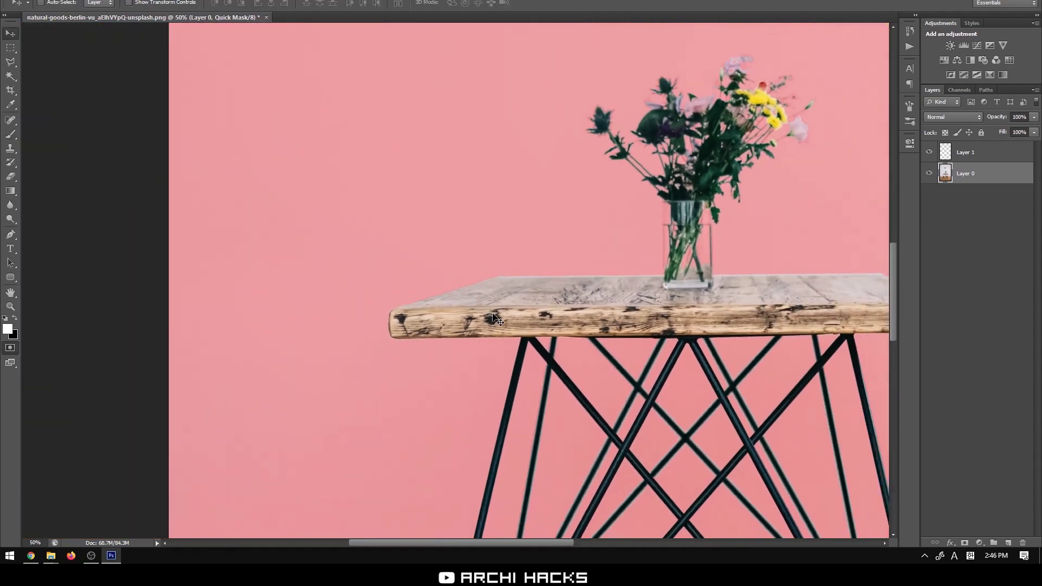
pyautogui.hotkey('ctrl', '-')
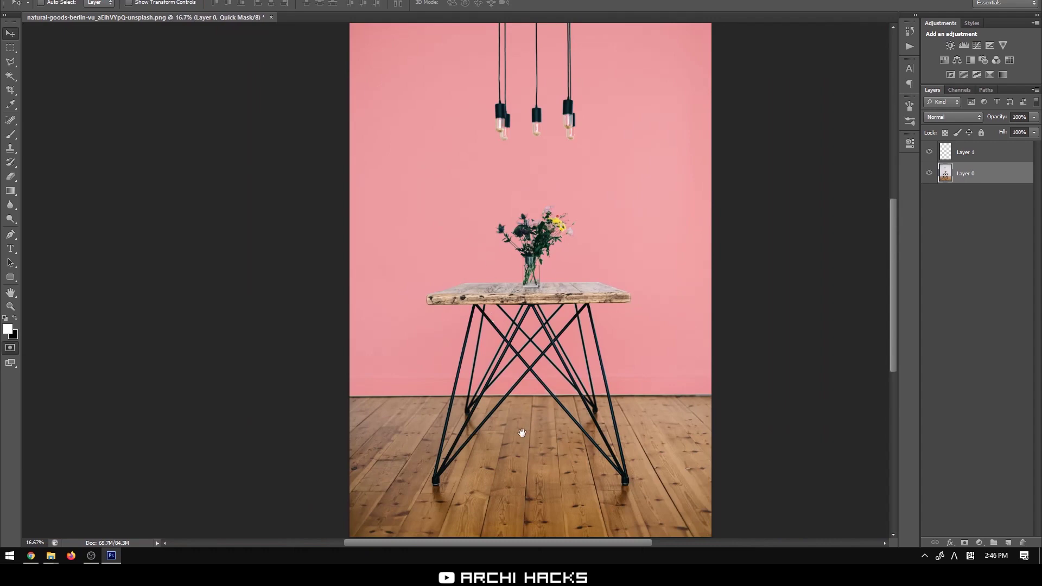
pyautogui.moveTo(525, 430); pyautogui.dragTo(554, 311)
# - Turn the quick mask into a selection and add it as a layer mask on Layer 0
pyautogui.press('q')
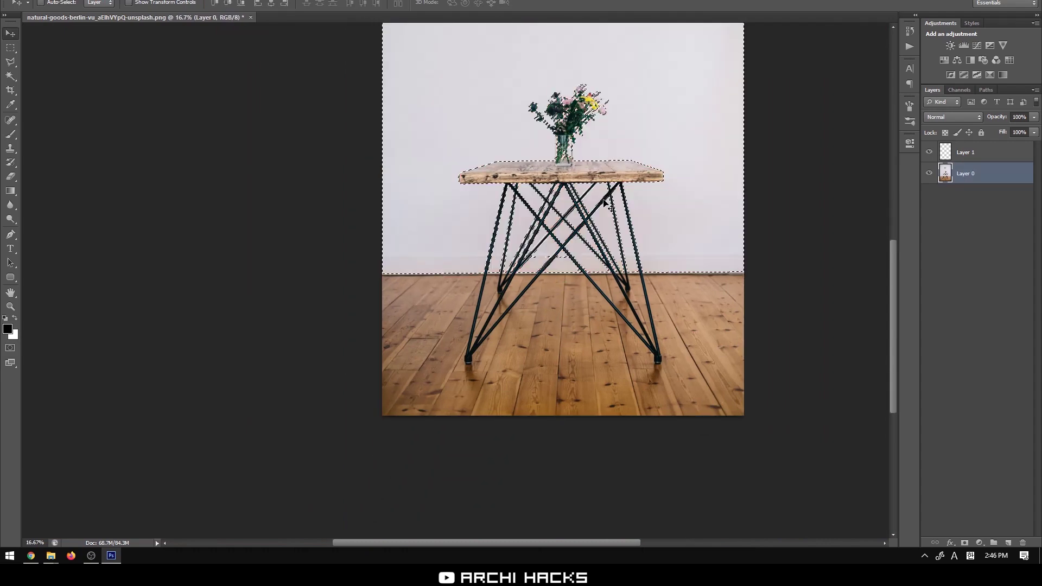
pyautogui.scroll(3, 553, 293)
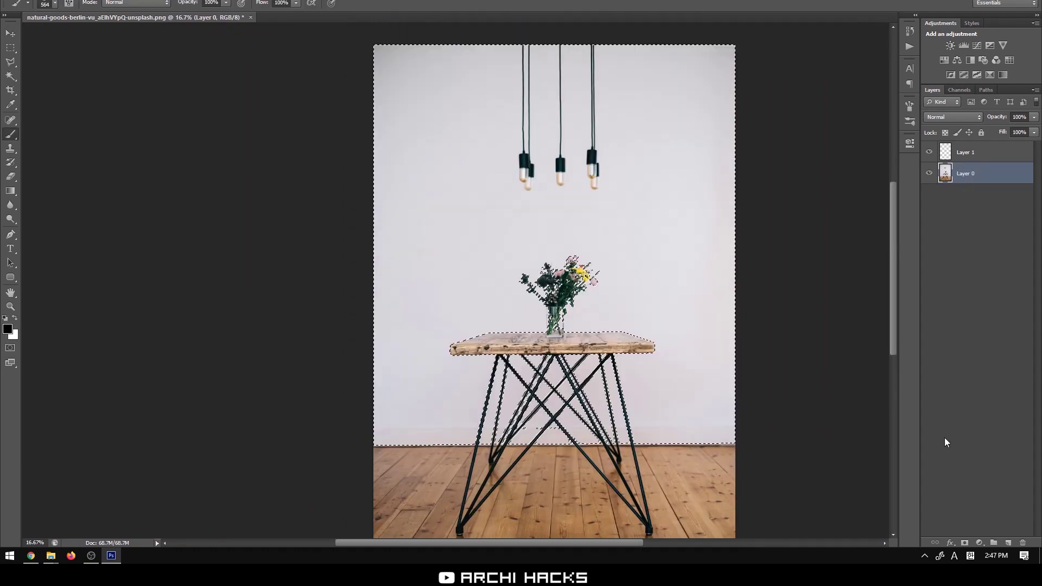
pyautogui.click(966, 542)
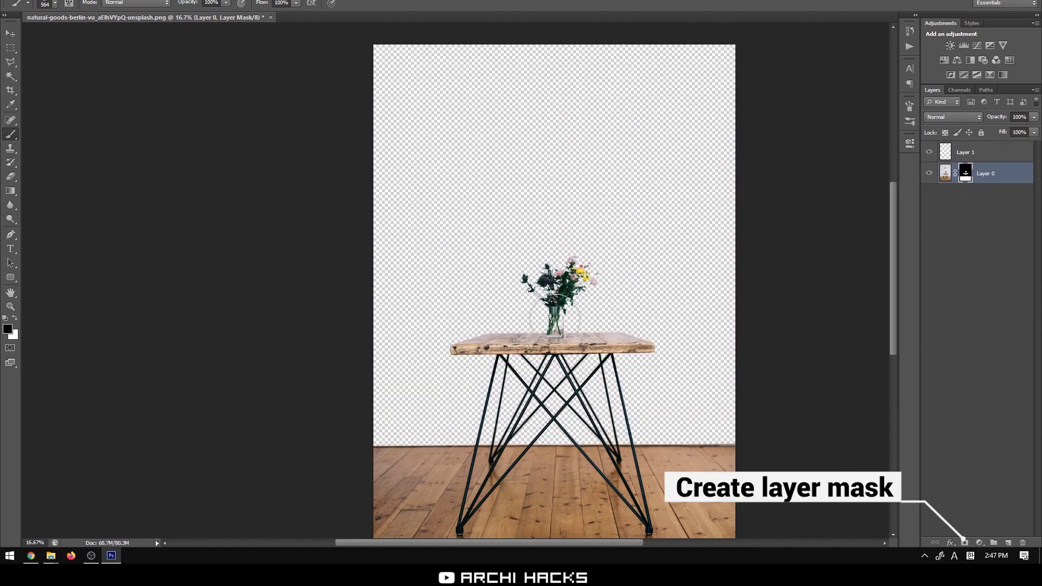
# - Zoom to 50% and pan over the floor to inspect the masked cut-out
pyautogui.press('v')
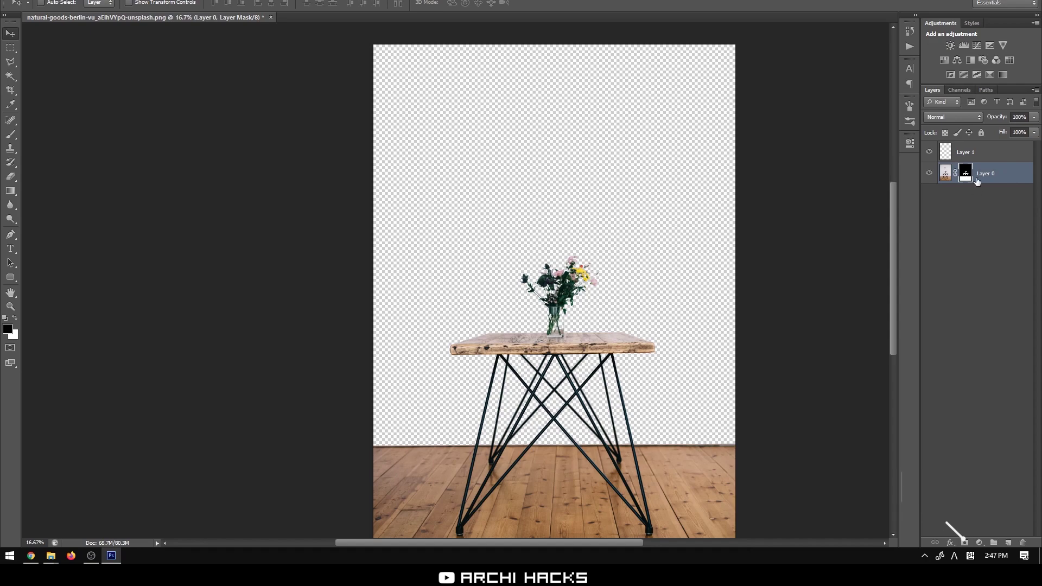
pyautogui.hotkey('ctrl', '+')
pyautogui.hotkey('ctrl', '+')
pyautogui.hotkey('ctrl', '+')
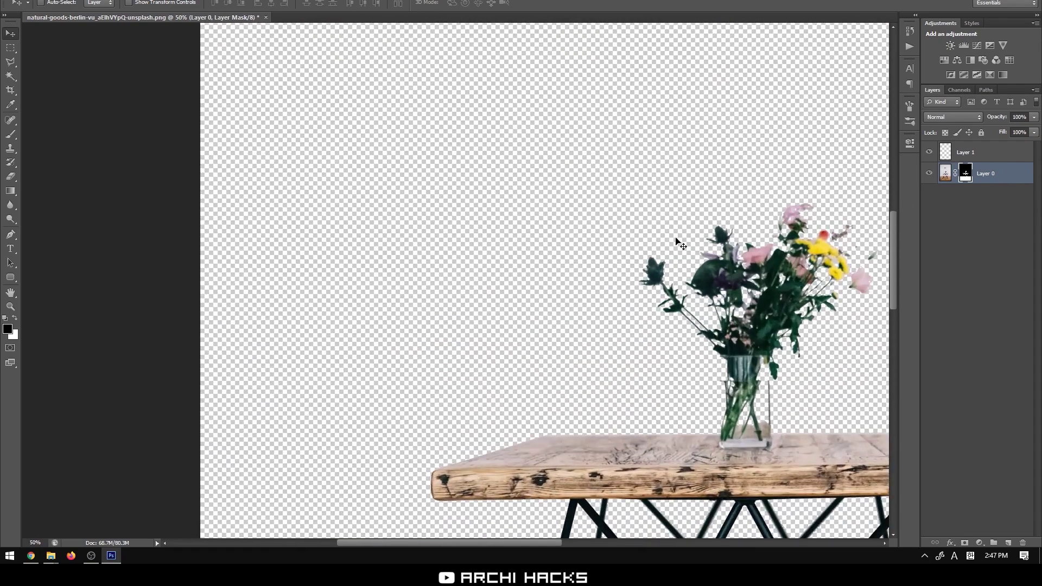
pyautogui.press('b')
pyautogui.scroll(-10, 365, 272)
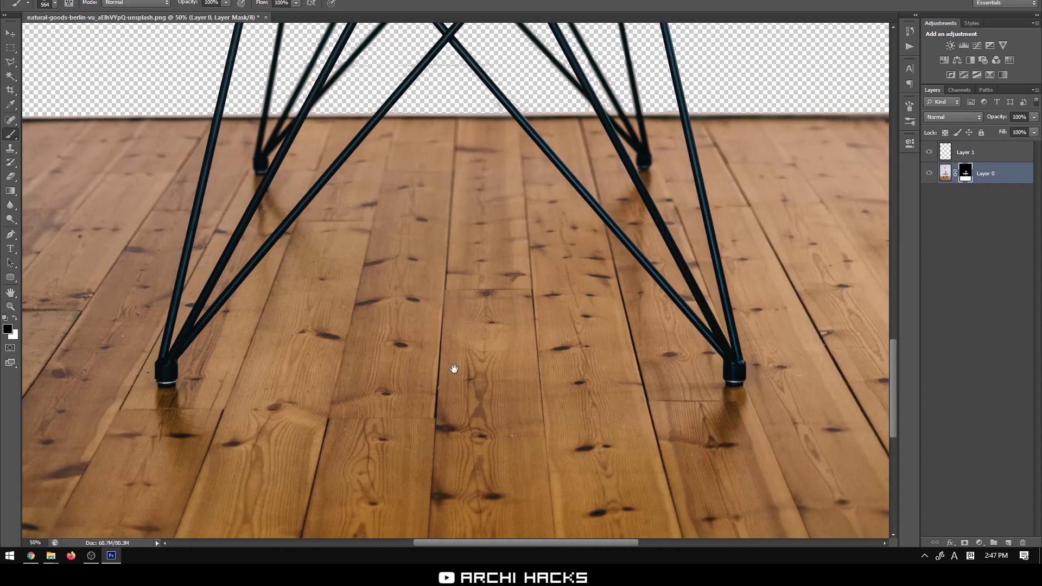
pyautogui.moveTo(455, 369); pyautogui.dragTo(484, 363)
pyautogui.press('v')
pyautogui.hotkey('ctrl', '-')
pyautogui.hotkey('ctrl', '-')
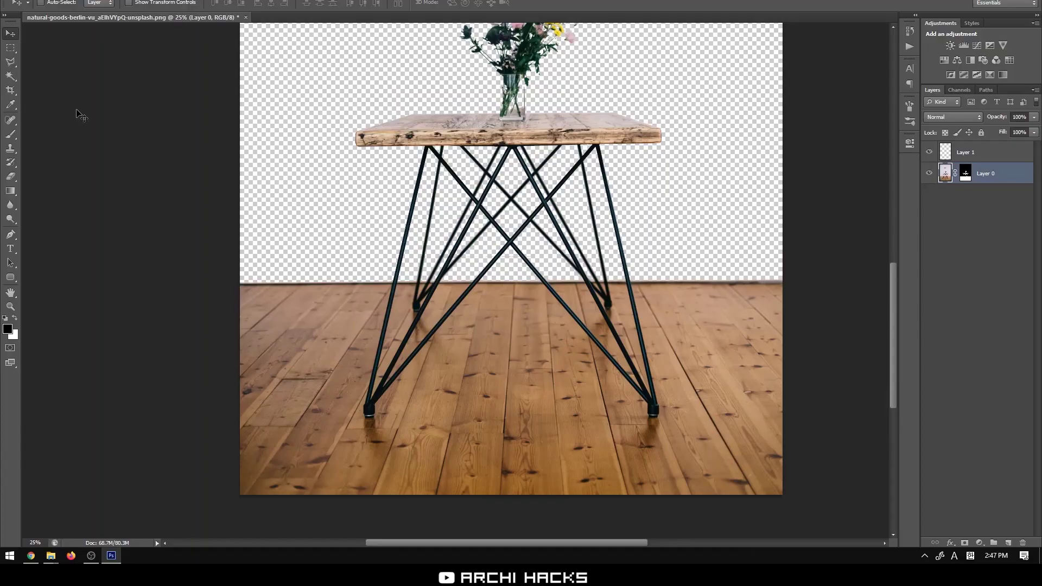
pyautogui.press('w')
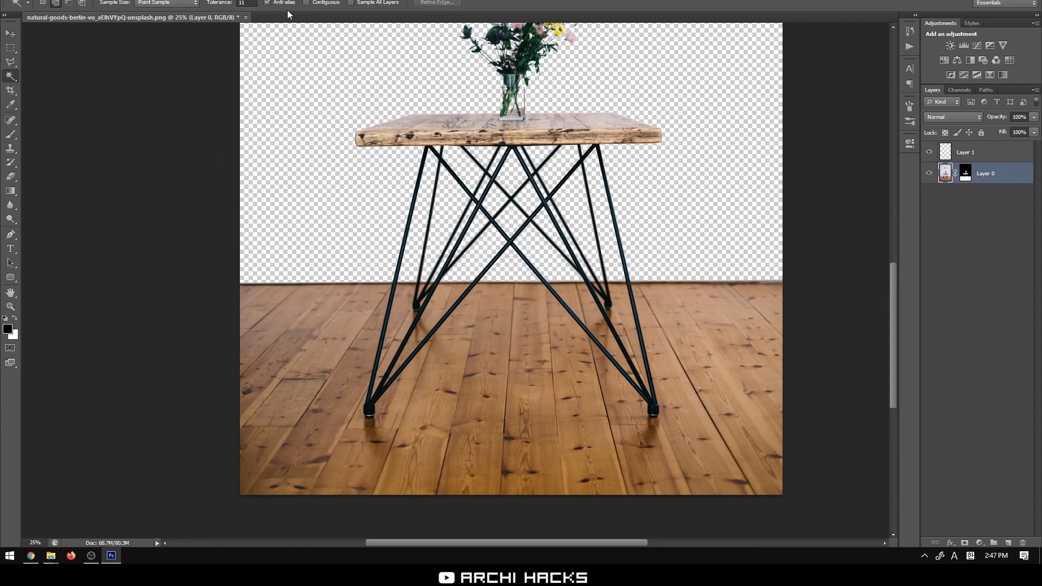
# - With the Move tool active, open Color Range from the Select menu
pyautogui.press('v')
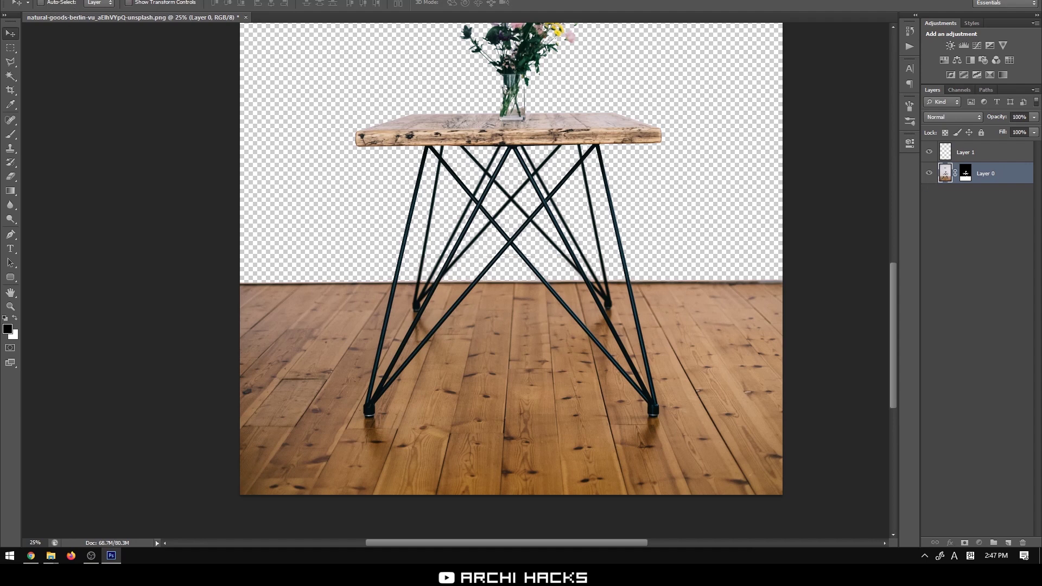
pyautogui.click(68, 0)
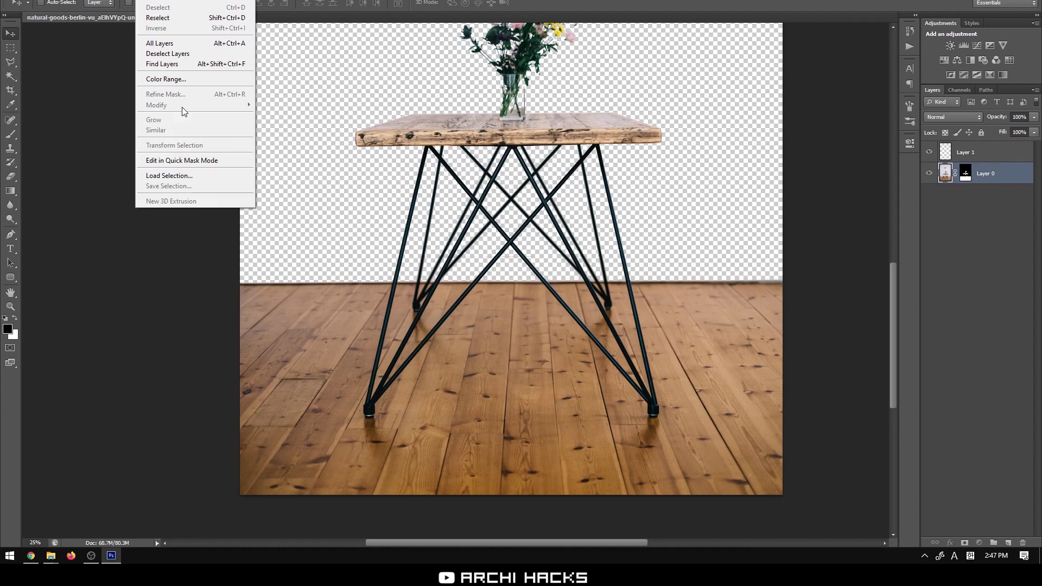
pyautogui.click(186, 80)
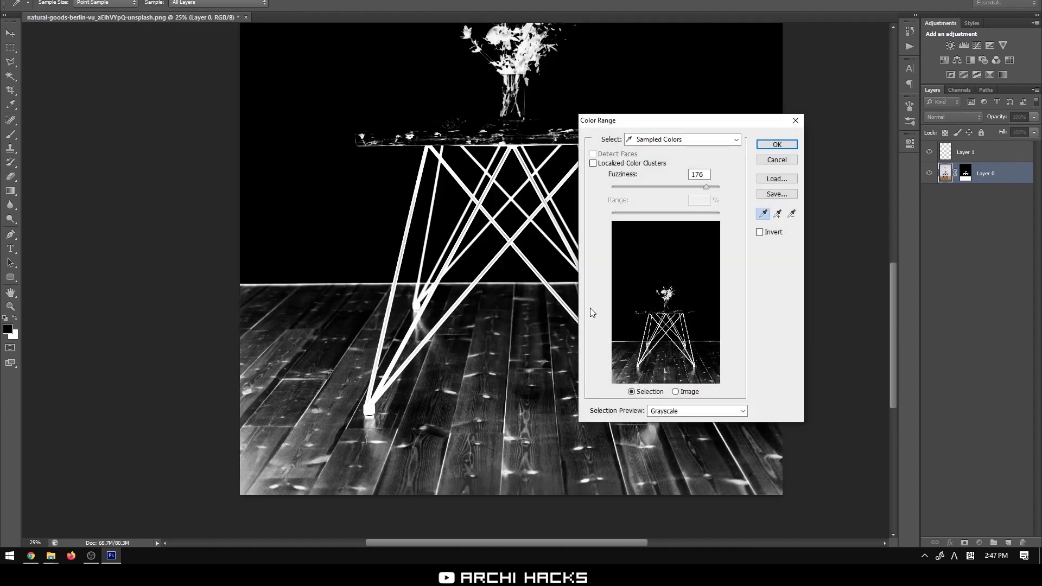
# - Sample the wooden floor in Color Range at Fuzziness 95, confirm, and reset default colours
pyautogui.click(525, 329)
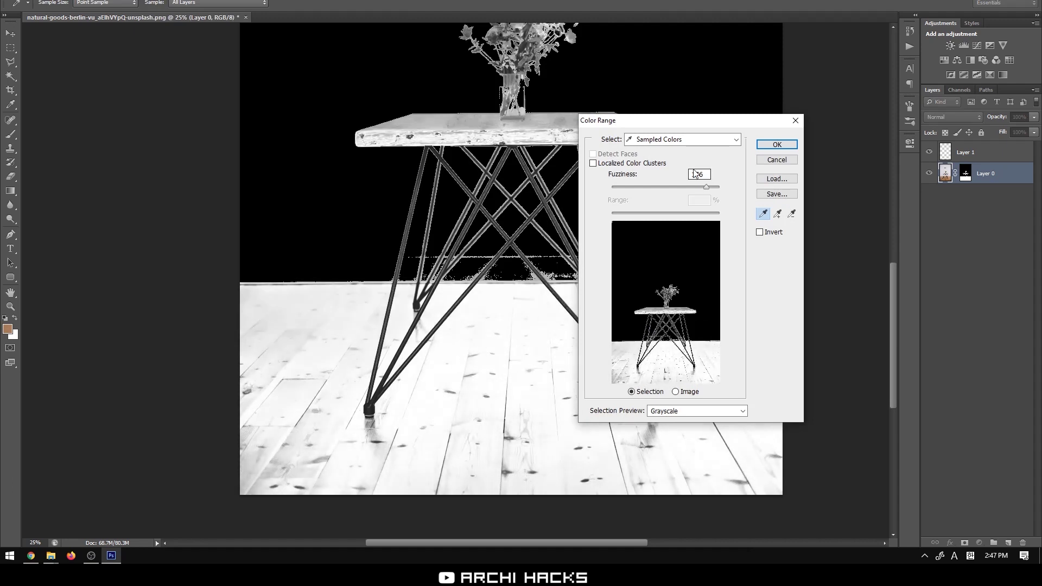
pyautogui.moveTo(708, 188); pyautogui.dragTo(663, 198)
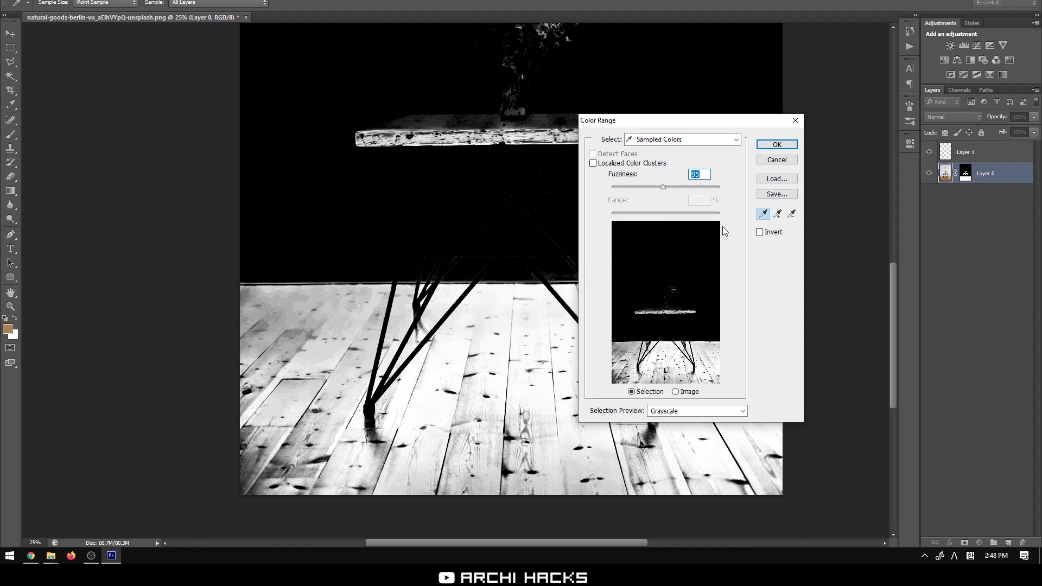
pyautogui.click(777, 145)
pyautogui.press('d')
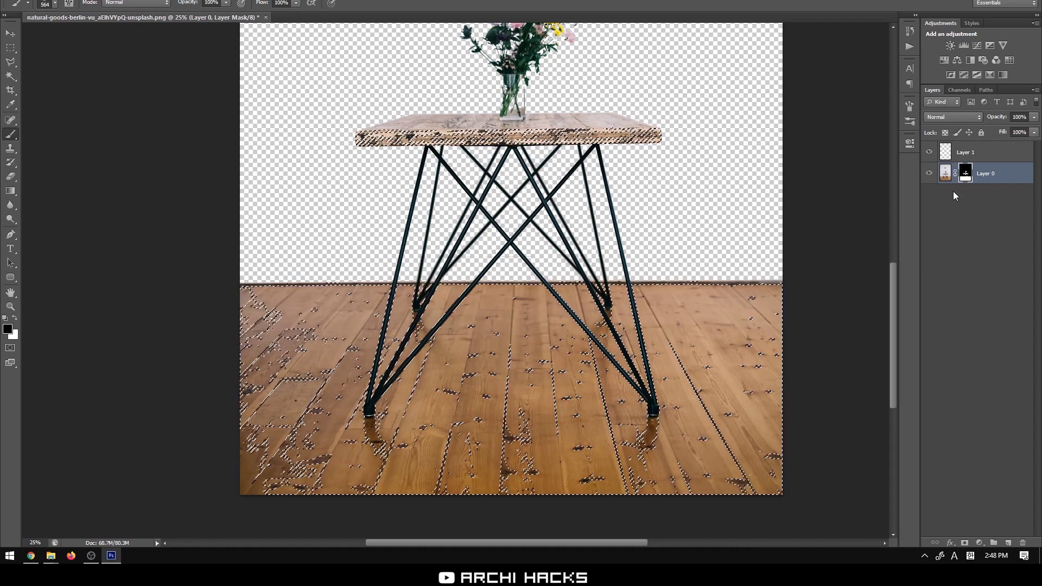
pyautogui.moveTo(204, 303)
pyautogui.mouseDown()
pyautogui.moveTo(210, 465)
pyautogui.moveTo(439, 306)
pyautogui.moveTo(576, 279)
pyautogui.moveTo(663, 233)
pyautogui.moveTo(709, 261)
pyautogui.moveTo(715, 278)
pyautogui.mouseUp()
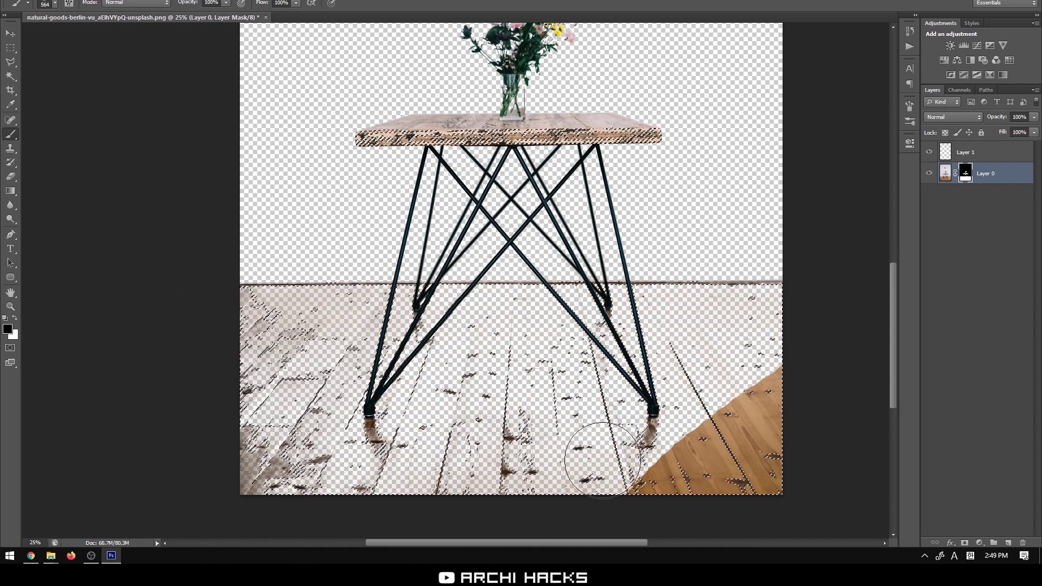
pyautogui.moveTo(608, 492)
pyautogui.mouseDown()
pyautogui.moveTo(697, 516)
pyautogui.moveTo(814, 456)
pyautogui.mouseUp()
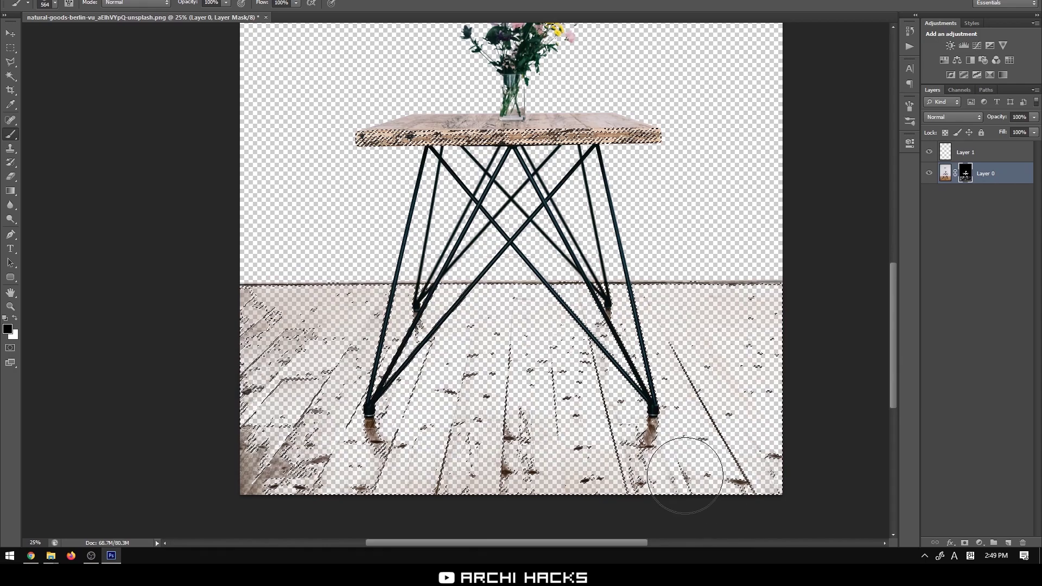
pyautogui.hotkey('ctrl', '+')
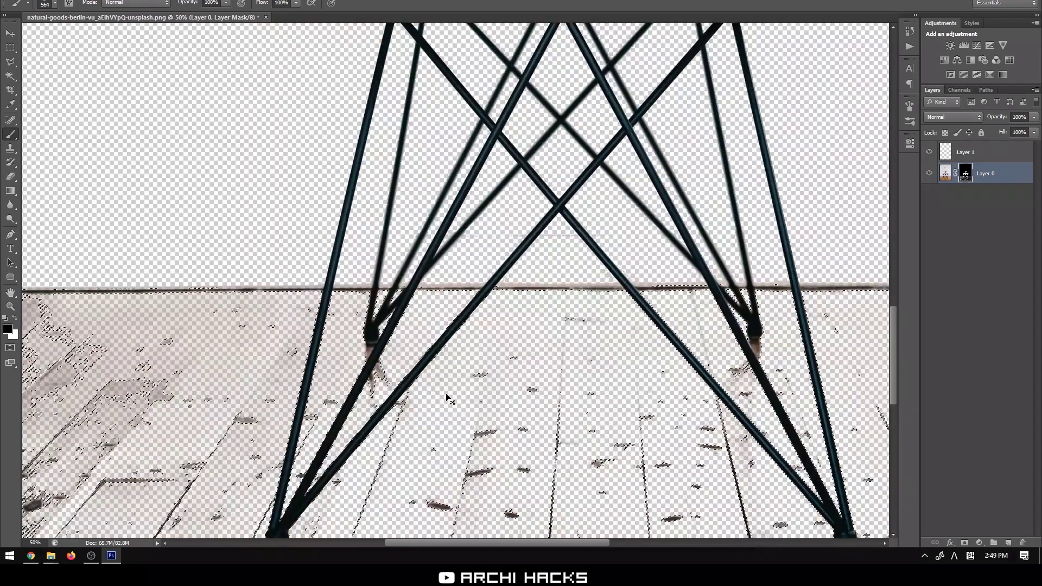
pyautogui.hotkey('ctrl', '-')
pyautogui.hotkey('ctrl', '+')
pyautogui.hotkey('ctrl', '+')
pyautogui.moveTo(591, 537); pyautogui.dragTo(574, 423)
pyautogui.moveTo(552, 70); pyautogui.dragTo(636, 263)
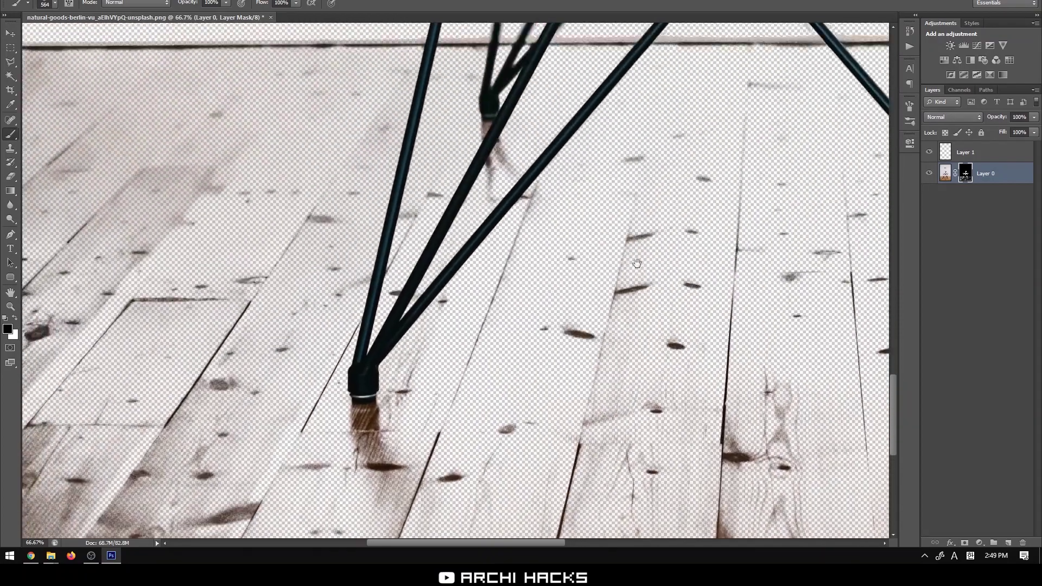
pyautogui.hotkey('ctrl', '-')
pyautogui.hotkey('ctrl', '-')
pyautogui.hotkey('ctrl', '-')
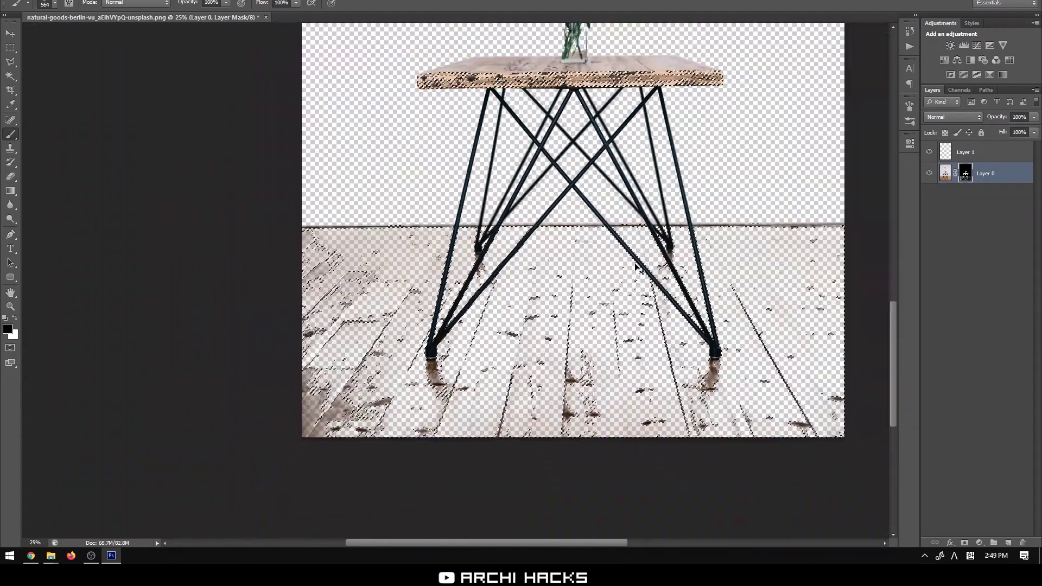
pyautogui.moveTo(659, 255); pyautogui.dragTo(552, 304)
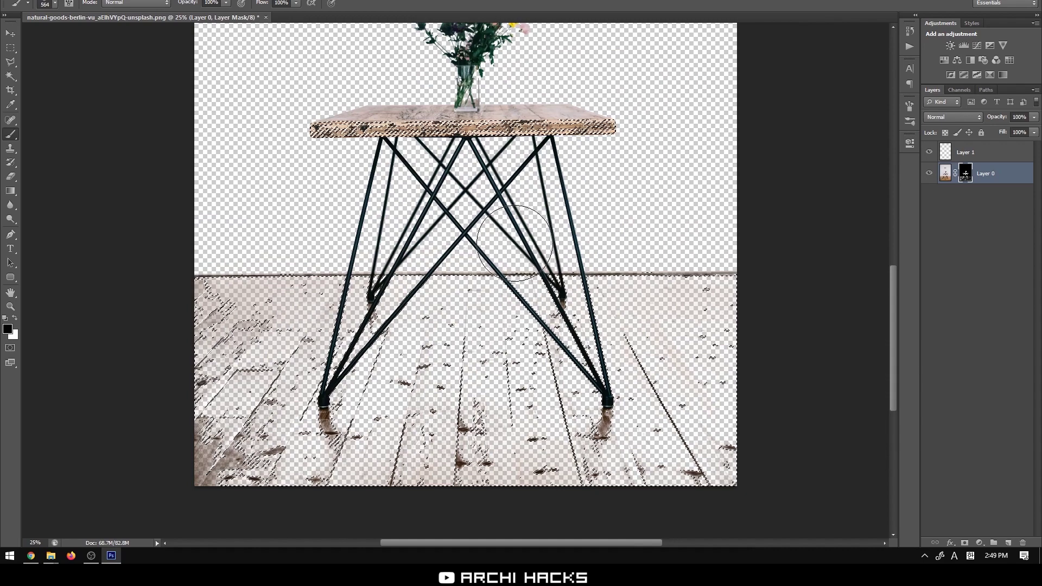
pyautogui.press('q')
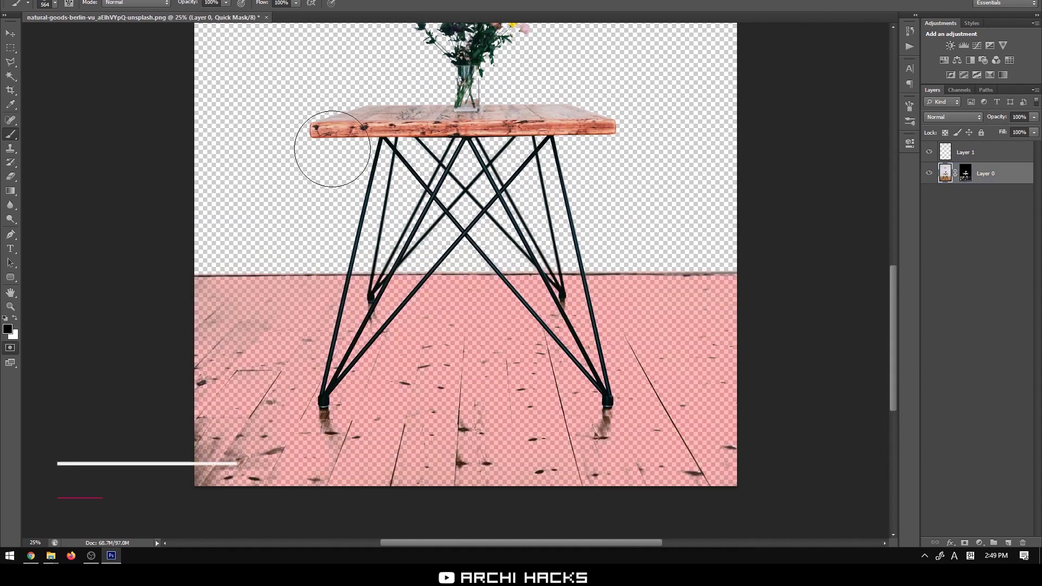
# - Paint white across the table top to clear it from the floor quick mask
pyautogui.press('x')
pyautogui.moveTo(296, 122); pyautogui.dragTo(651, 123)
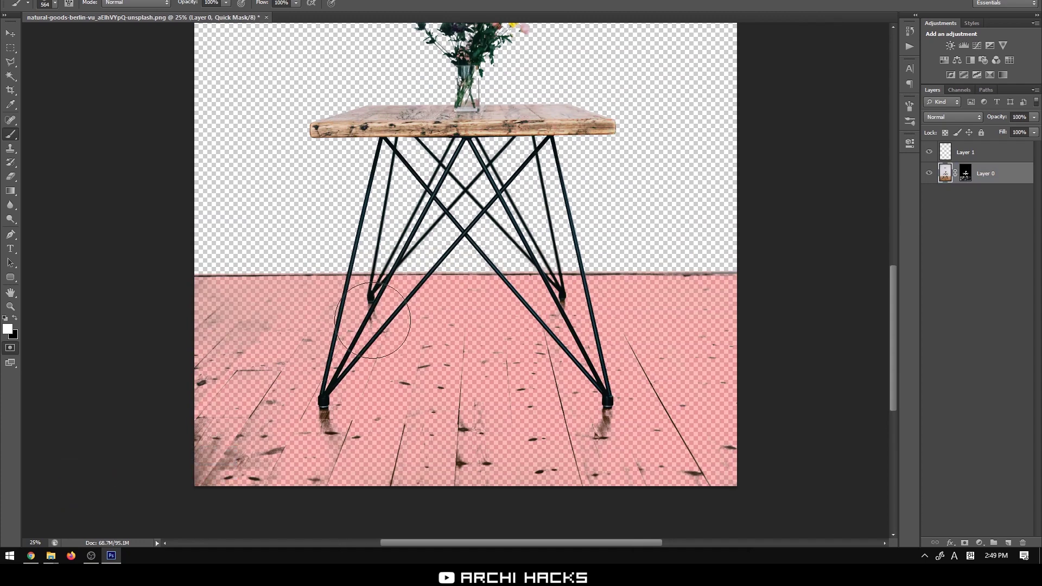
pyautogui.press('v')
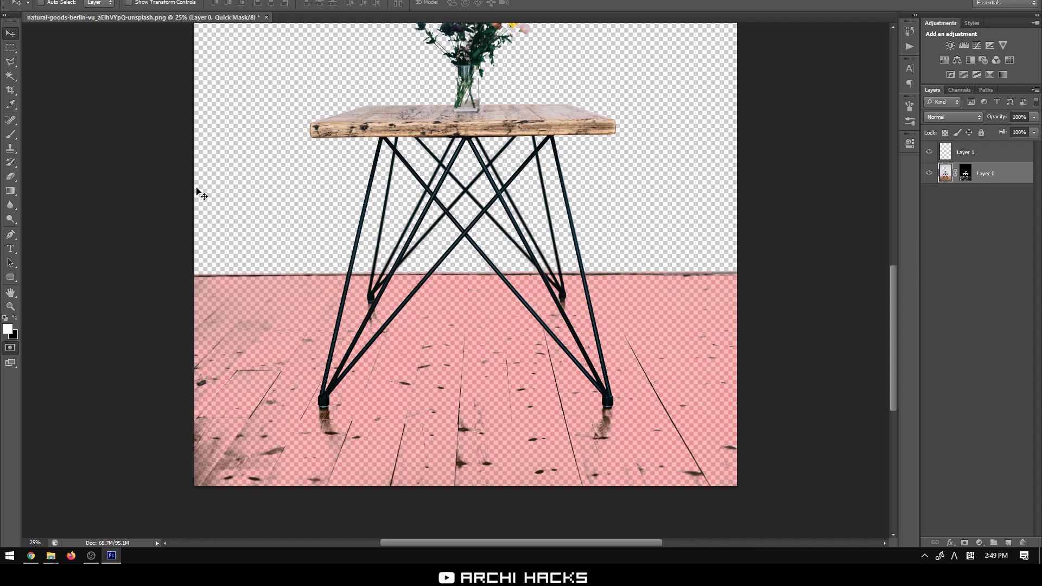
pyautogui.hotkey('ctrl', 'm')
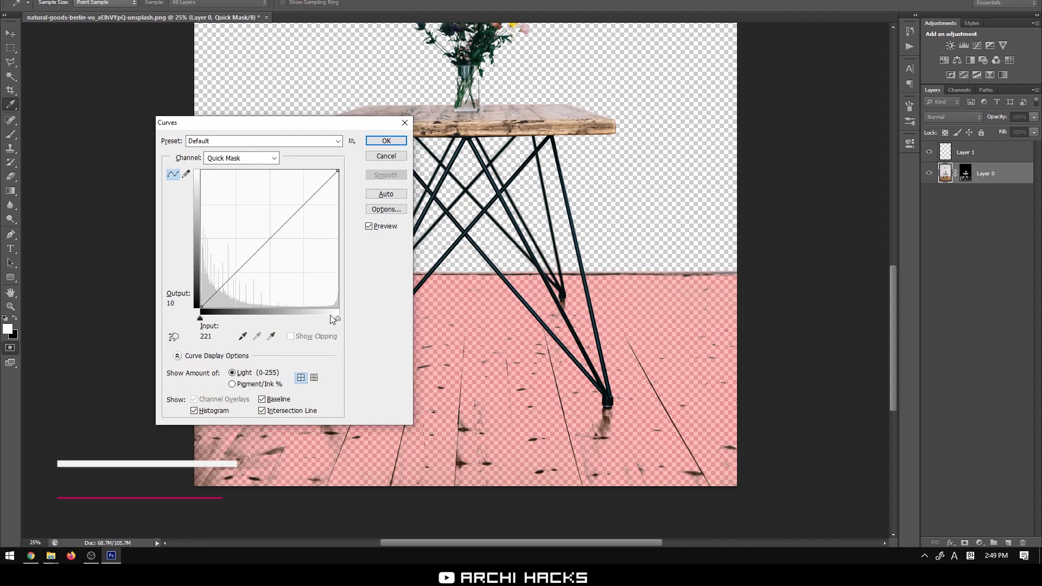
# - Apply a Curves adjustment at input 215, output 0 to the floor quick mask, then exit Quick Mask
pyautogui.press('Return')
pyautogui.press('b')
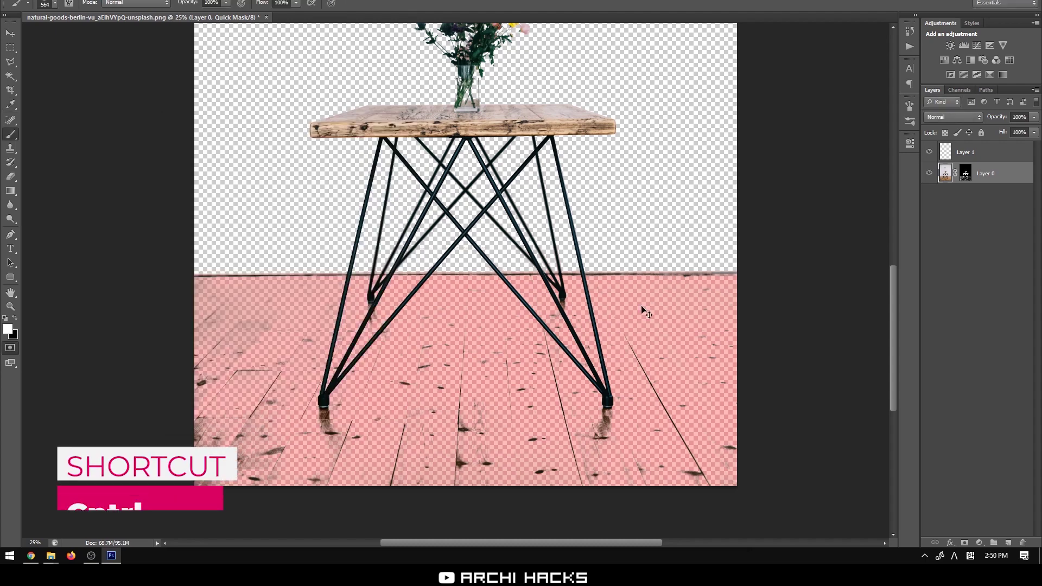
pyautogui.hotkey('ctrl', 'm')
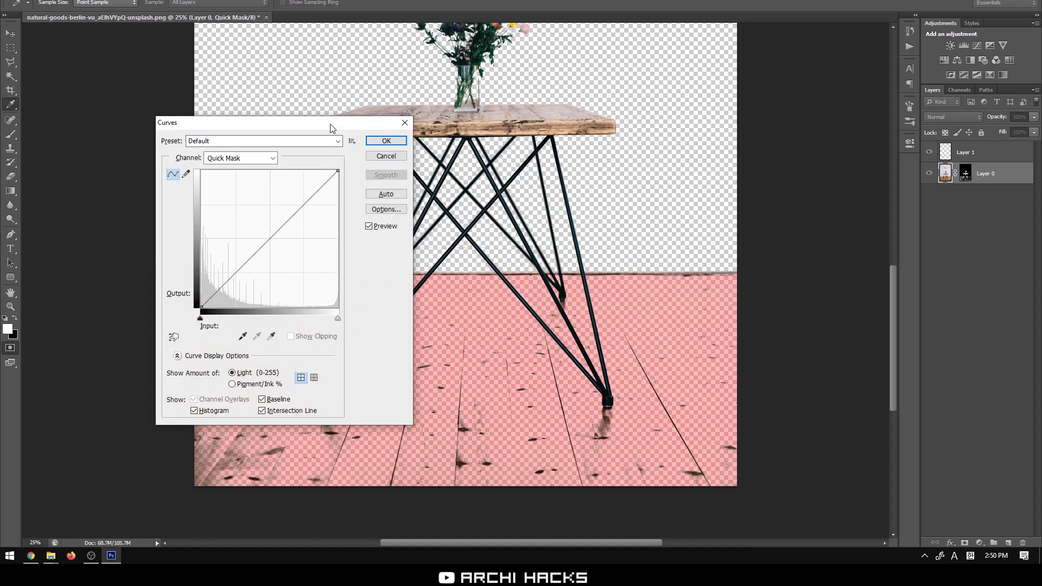
pyautogui.moveTo(333, 128); pyautogui.dragTo(753, 102)
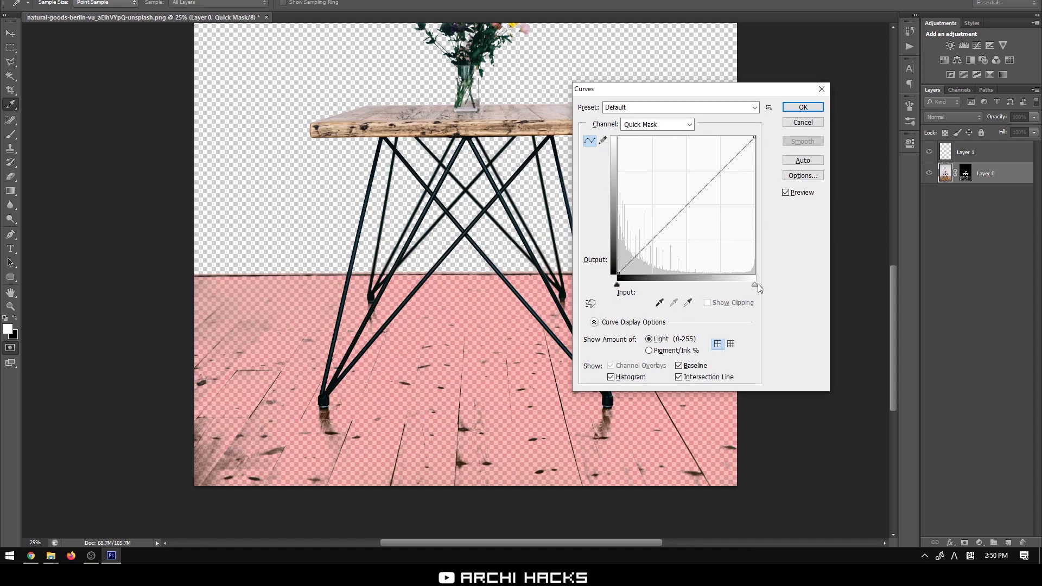
pyautogui.moveTo(757, 284); pyautogui.dragTo(789, 266)
pyautogui.doubleClick(628, 302)
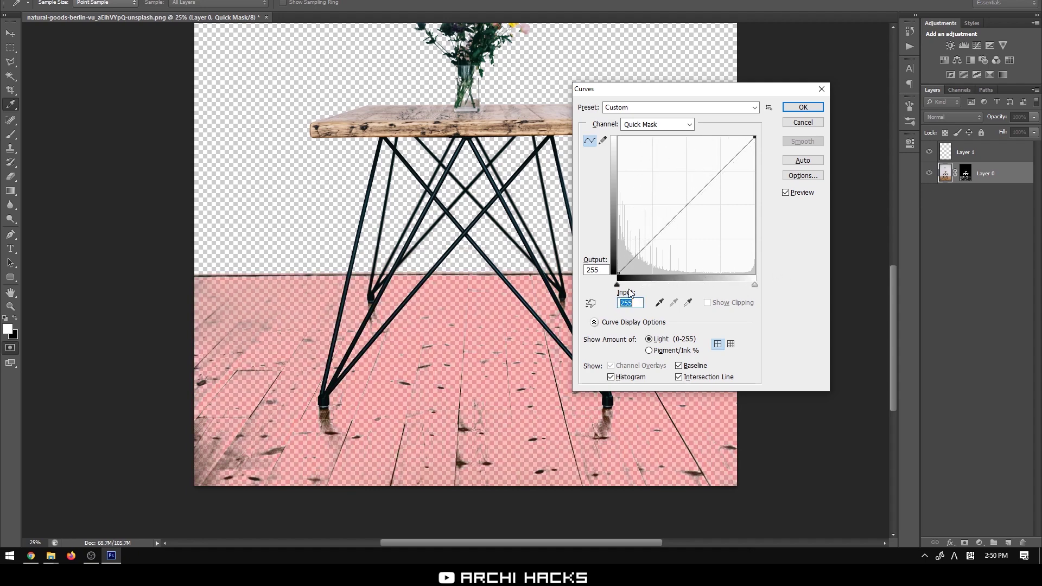
pyautogui.moveTo(619, 290); pyautogui.dragTo(718, 278)
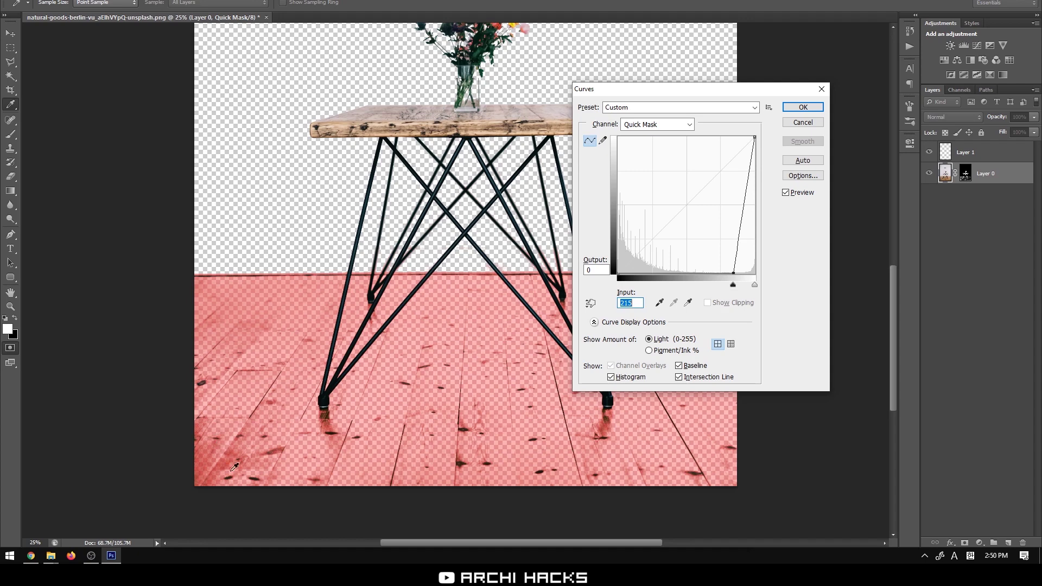
pyautogui.click(803, 107)
pyautogui.press('q')
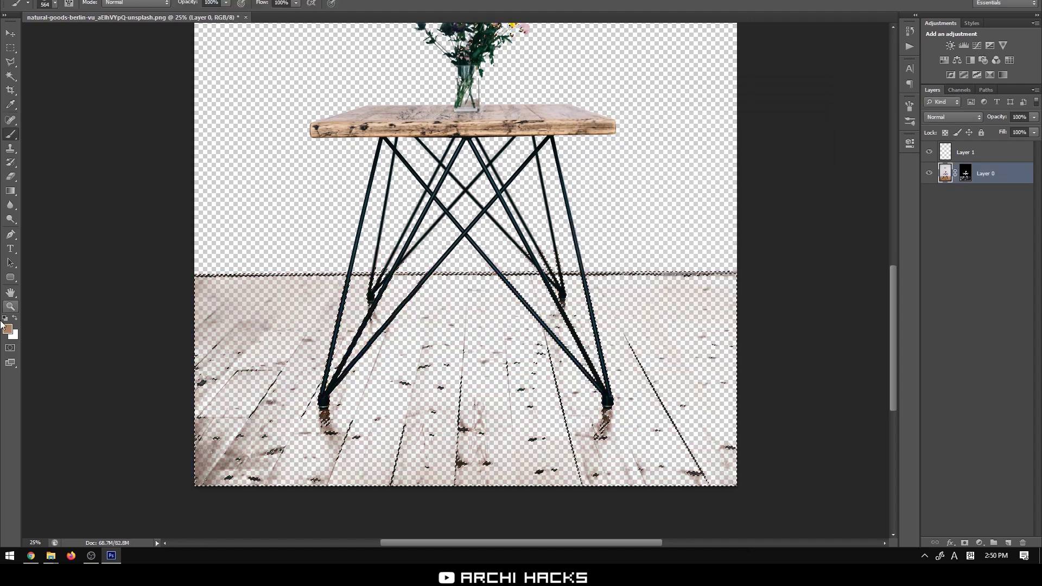
# - Paint black on Layer 0's mask to hide the floor, the horizon line and the diagonal floor line
pyautogui.click(968, 171)
pyautogui.press('d')
pyautogui.moveTo(326, 326)
pyautogui.mouseDown()
pyautogui.moveTo(186, 302)
pyautogui.moveTo(66, 507)
pyautogui.moveTo(291, 291)
pyautogui.moveTo(442, 278)
pyautogui.mouseUp()
pyautogui.moveTo(529, 242)
pyautogui.mouseDown()
pyautogui.moveTo(601, 221)
pyautogui.moveTo(482, 314)
pyautogui.moveTo(542, 360)
pyautogui.moveTo(367, 512)
pyautogui.moveTo(778, 314)
pyautogui.moveTo(597, 507)
pyautogui.moveTo(671, 515)
pyautogui.moveTo(382, 334)
pyautogui.mouseUp()
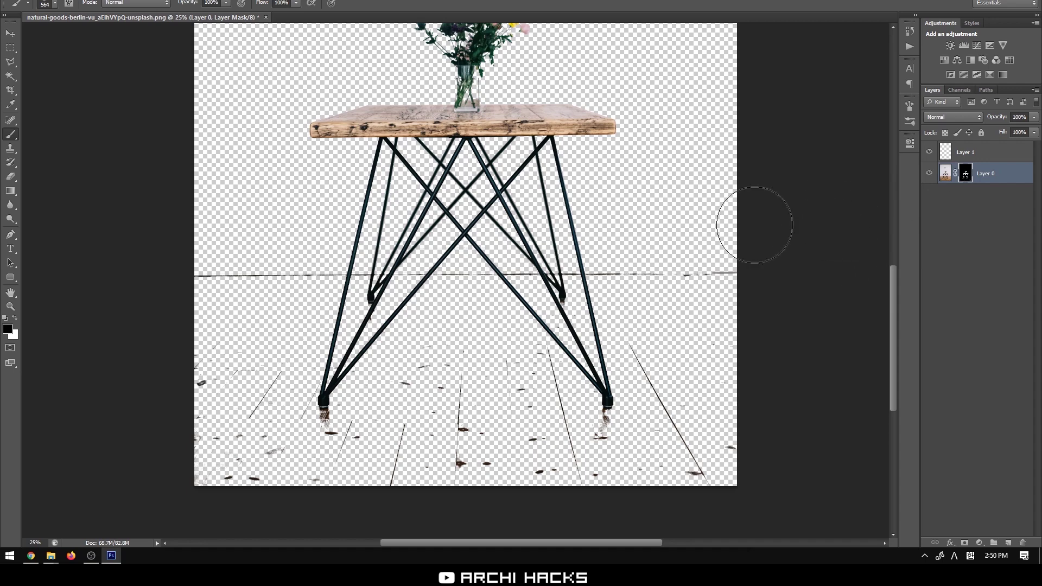
pyautogui.keyDown('alt'); pyautogui.rightClick(653, 277); pyautogui.keyUp('alt')
pyautogui.moveTo(600, 274); pyautogui.dragTo(761, 282)
pyautogui.moveTo(630, 339)
pyautogui.mouseDown()
pyautogui.moveTo(700, 505)
pyautogui.moveTo(702, 459)
pyautogui.moveTo(717, 483)
pyautogui.moveTo(574, 489)
pyautogui.moveTo(629, 459)
pyautogui.moveTo(563, 487)
pyautogui.moveTo(656, 467)
pyautogui.moveTo(690, 434)
pyautogui.moveTo(653, 456)
pyautogui.moveTo(610, 443)
pyautogui.mouseUp()
# - Lasso the floor area between the table's feet and mask out leftover line fragments
pyautogui.press('l')
pyautogui.click(644, 398)
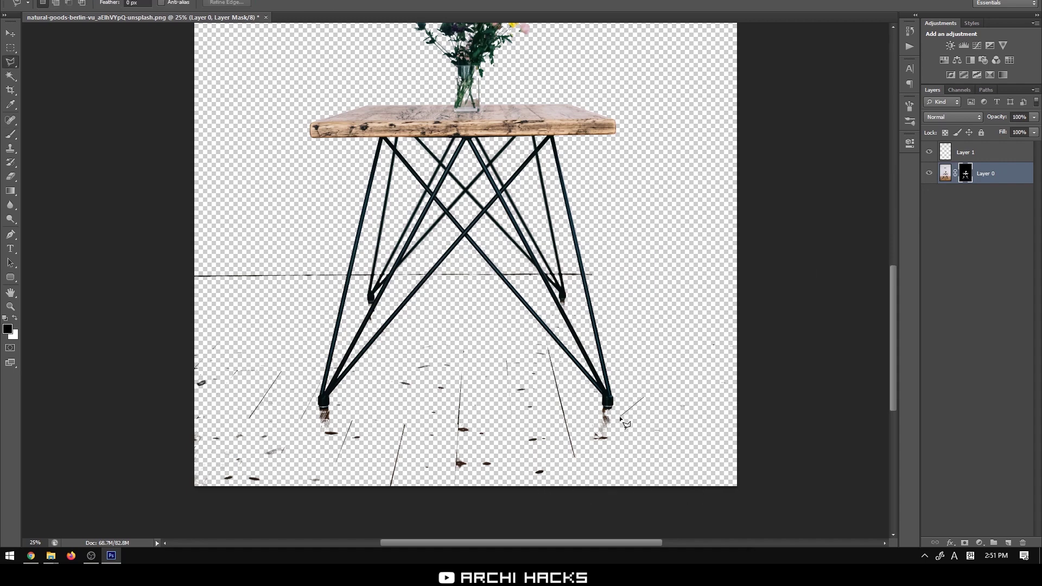
pyautogui.click(597, 409)
pyautogui.click(531, 321)
pyautogui.click(417, 320)
pyautogui.click(330, 405)
pyautogui.click(319, 403)
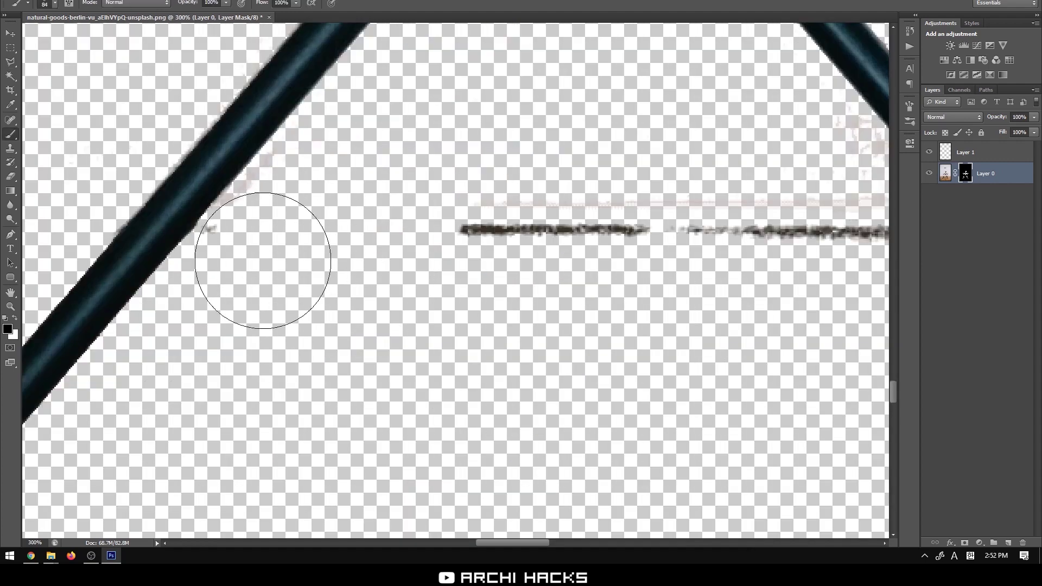
pyautogui.moveTo(491, 228)
pyautogui.mouseDown()
pyautogui.moveTo(731, 241)
pyautogui.moveTo(698, 258)
pyautogui.moveTo(441, 289)
pyautogui.moveTo(322, 319)
pyautogui.moveTo(197, 317)
pyautogui.moveTo(252, 338)
pyautogui.moveTo(249, 299)
pyautogui.moveTo(300, 355)
pyautogui.mouseUp()
# - Refine the mask around the leg fork, hiding the dark line and smoothing leg edges
pyautogui.moveTo(599, 305)
pyautogui.mouseDown()
pyautogui.moveTo(309, 232)
pyautogui.moveTo(356, 249)
pyautogui.mouseUp()
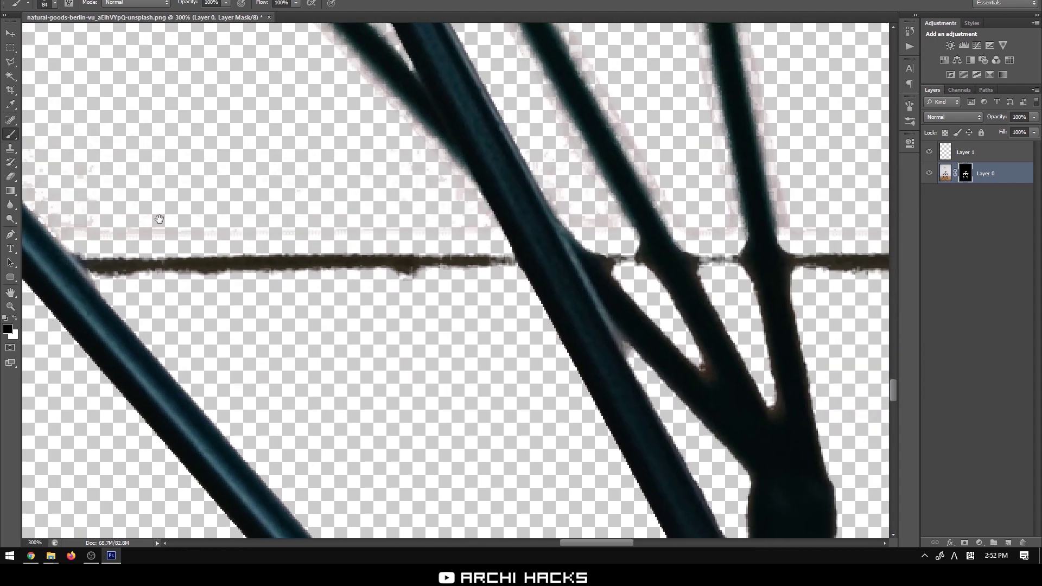
pyautogui.moveTo(124, 209)
pyautogui.mouseDown()
pyautogui.moveTo(205, 268)
pyautogui.moveTo(203, 191)
pyautogui.moveTo(437, 264)
pyautogui.moveTo(448, 292)
pyautogui.mouseUp()
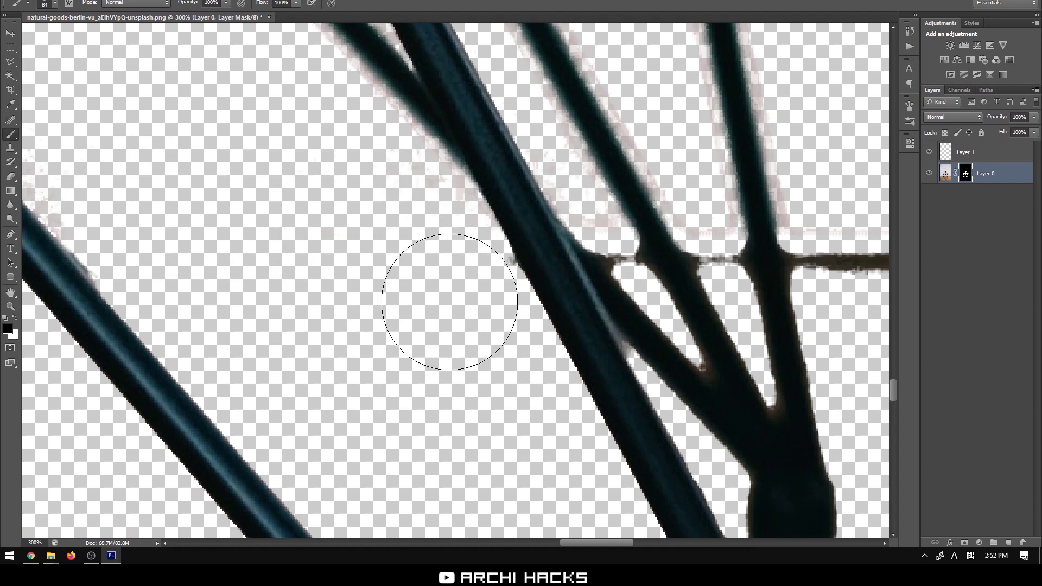
pyautogui.moveTo(639, 268); pyautogui.dragTo(482, 270)
pyautogui.moveTo(516, 181)
pyautogui.mouseDown()
pyautogui.moveTo(535, 249)
pyautogui.moveTo(562, 220)
pyautogui.moveTo(297, 236)
pyautogui.mouseUp()
pyautogui.moveTo(523, 152); pyautogui.dragTo(504, 262)
pyautogui.moveTo(170, 222); pyautogui.dragTo(569, 165)
pyautogui.moveTo(659, 184); pyautogui.dragTo(685, 264)
pyautogui.moveTo(510, 213); pyautogui.dragTo(478, 209)
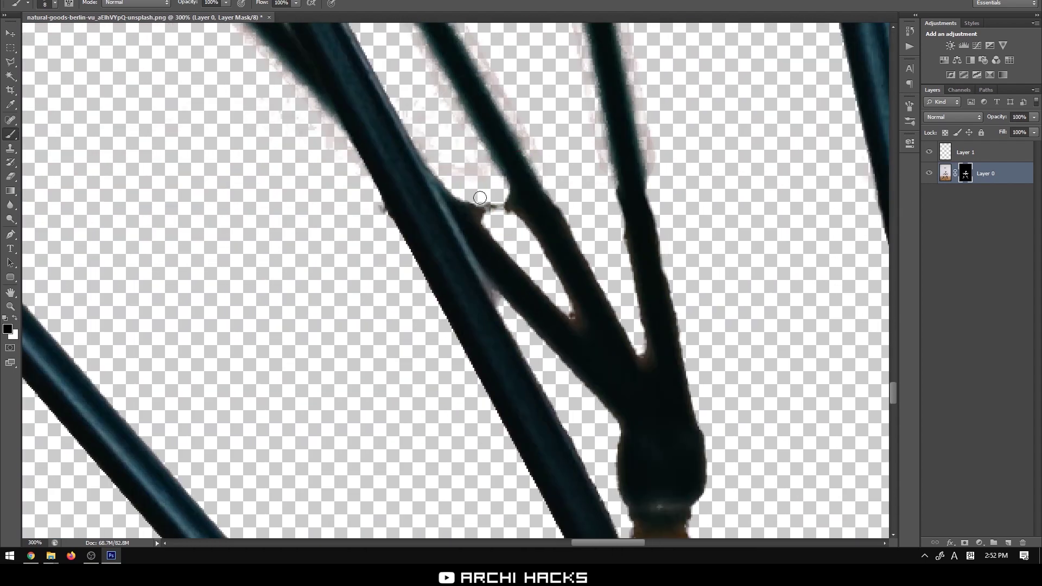
# - Return to the Move tool, fit the whole table in view and deselect Layer 0
pyautogui.press('[')
pyautogui.press('x')
pyautogui.press('v')
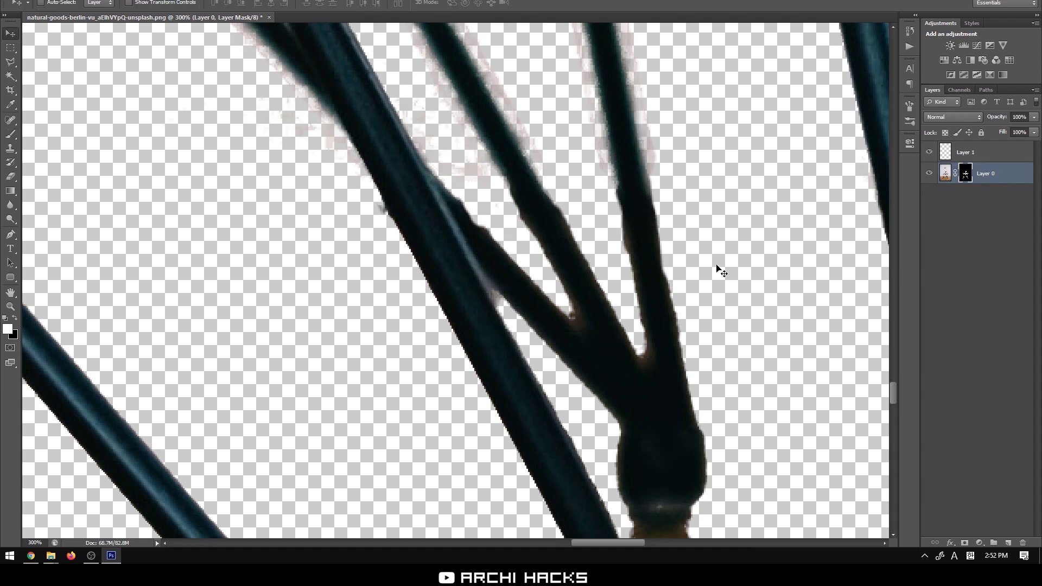
pyautogui.hotkey('ctrl', '0')
pyautogui.click(958, 275)
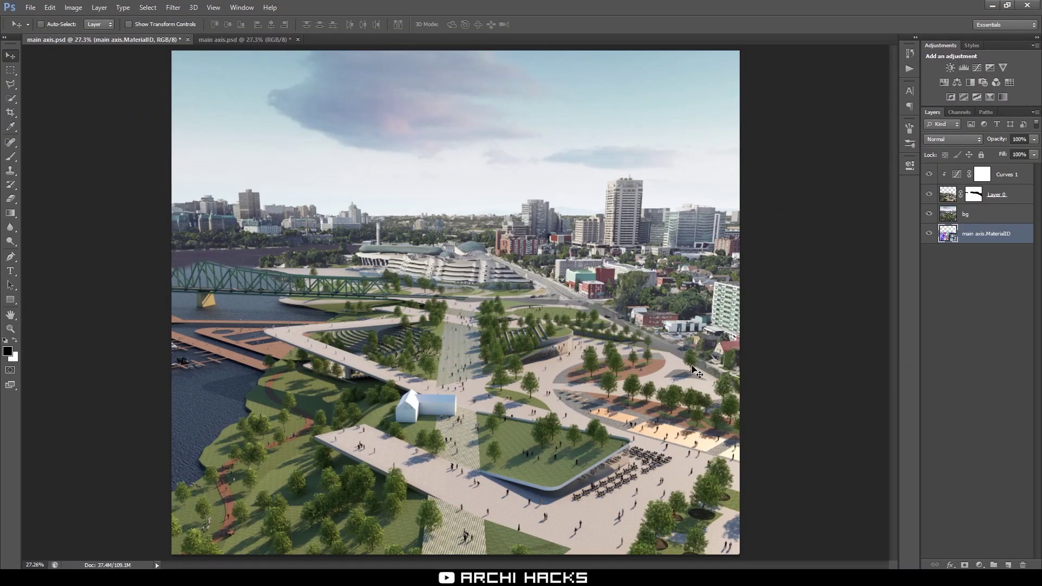
# - Try rectangular and polygonal selections over the skyline, then cancel and deselect them
pyautogui.click(11, 70)
pyautogui.moveTo(242, 120); pyautogui.dragTo(472, 271)
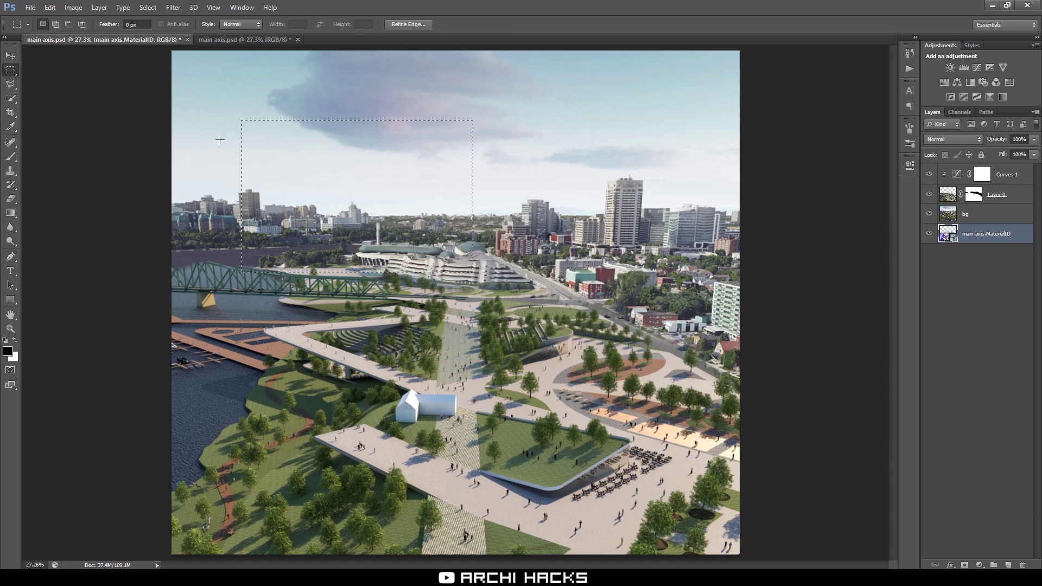
pyautogui.click(10, 84)
pyautogui.click(410, 101)
pyautogui.click(422, 173)
pyautogui.click(564, 172)
pyautogui.click(521, 90)
pyautogui.press('Escape')
pyautogui.hotkey('ctrl', 'd')
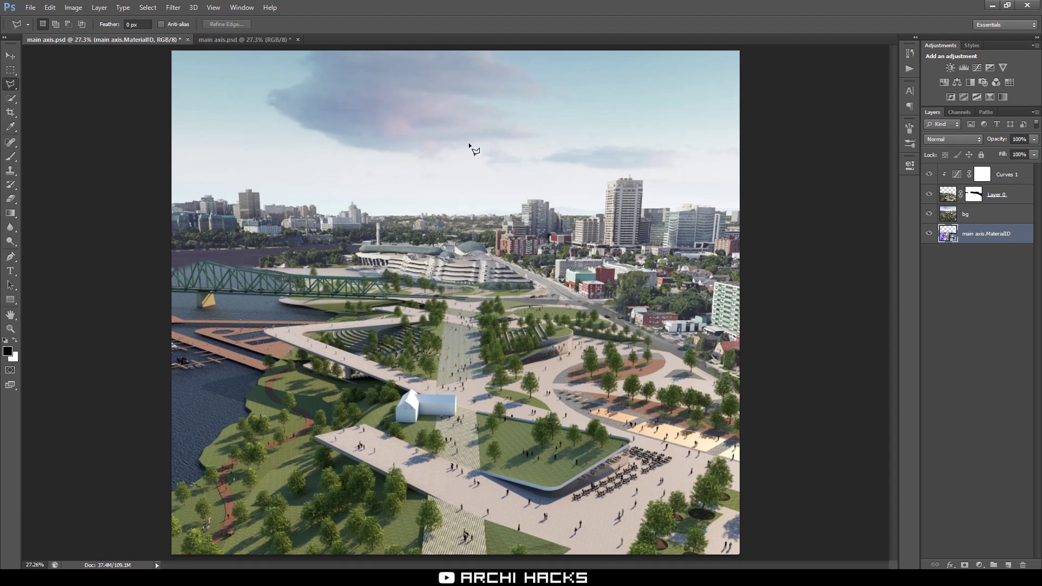
pyautogui.keyDown('shift'); pyautogui.click(425, 175); pyautogui.keyUp('shift')
pyautogui.press('Escape')
# - Solo the main axis.MaterialID layer, then make all layers visible again
pyautogui.press('v')
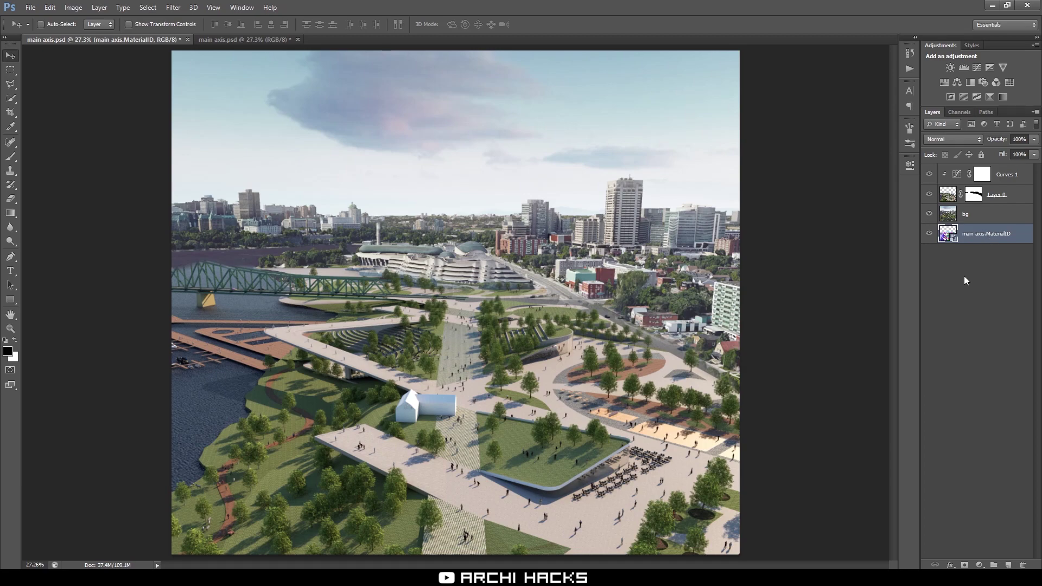
pyautogui.keyDown('alt'); pyautogui.click(929, 234); pyautogui.keyUp('alt')
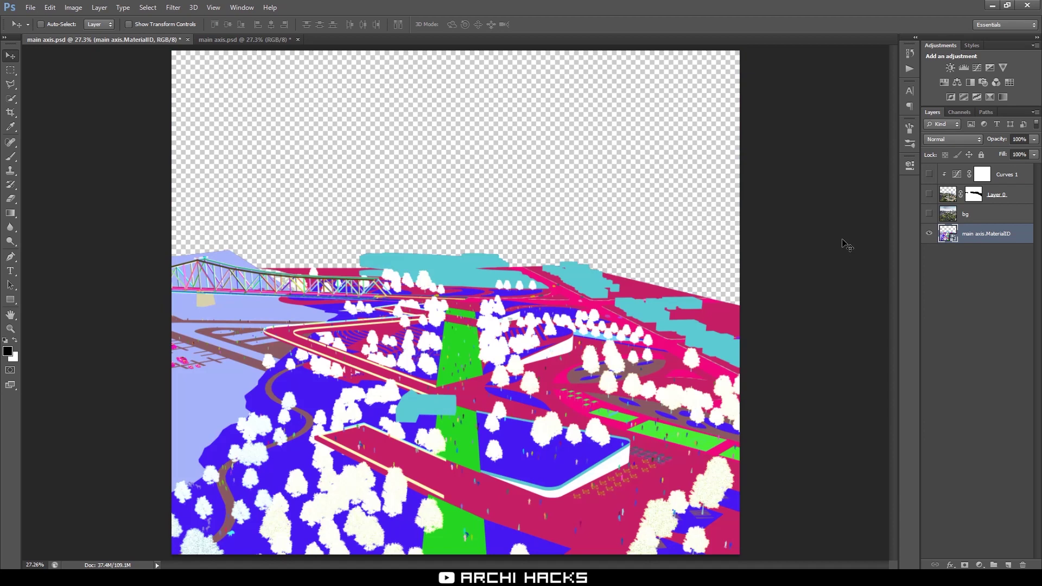
pyautogui.keyDown('alt'); pyautogui.click(930, 234); pyautogui.keyUp('alt')
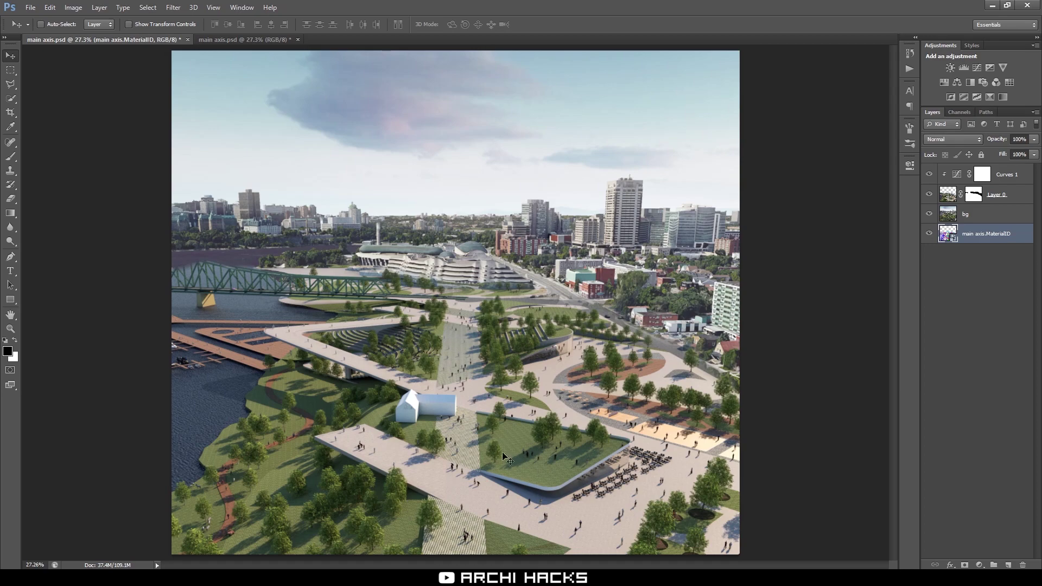
# - Solo the MaterialID, bg and Layer 0 layers in turn, ending with only main axis.MaterialID visible
pyautogui.keyDown('alt'); pyautogui.click(929, 234); pyautogui.keyUp('alt')
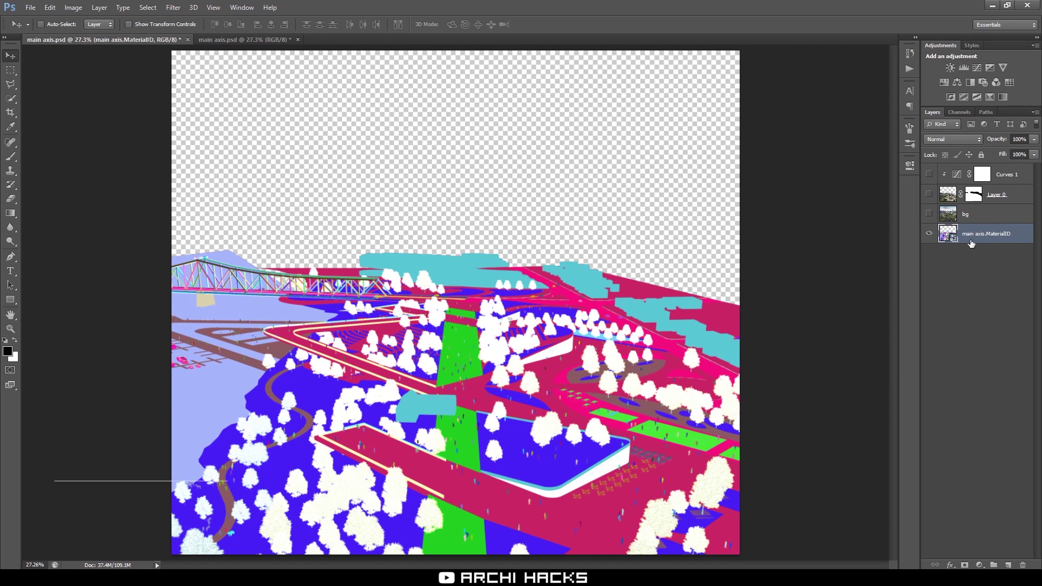
pyautogui.keyDown('alt'); pyautogui.click(930, 215); pyautogui.keyUp('alt')
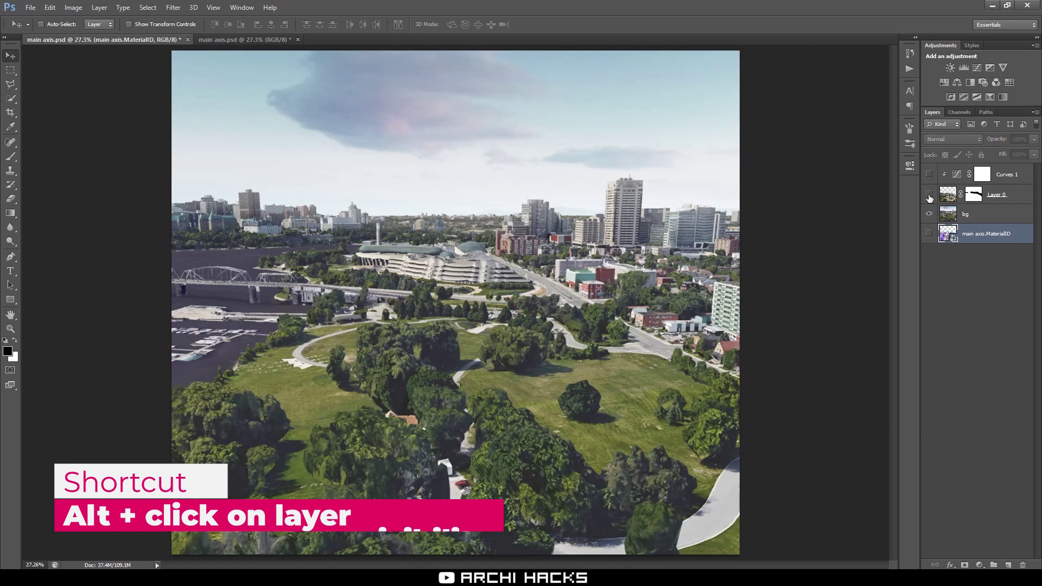
pyautogui.keyDown('alt'); pyautogui.click(929, 195); pyautogui.keyUp('alt')
pyautogui.keyDown('alt'); pyautogui.click(929, 197); pyautogui.keyUp('alt')
pyautogui.keyDown('alt'); pyautogui.click(928, 196); pyautogui.keyUp('alt')
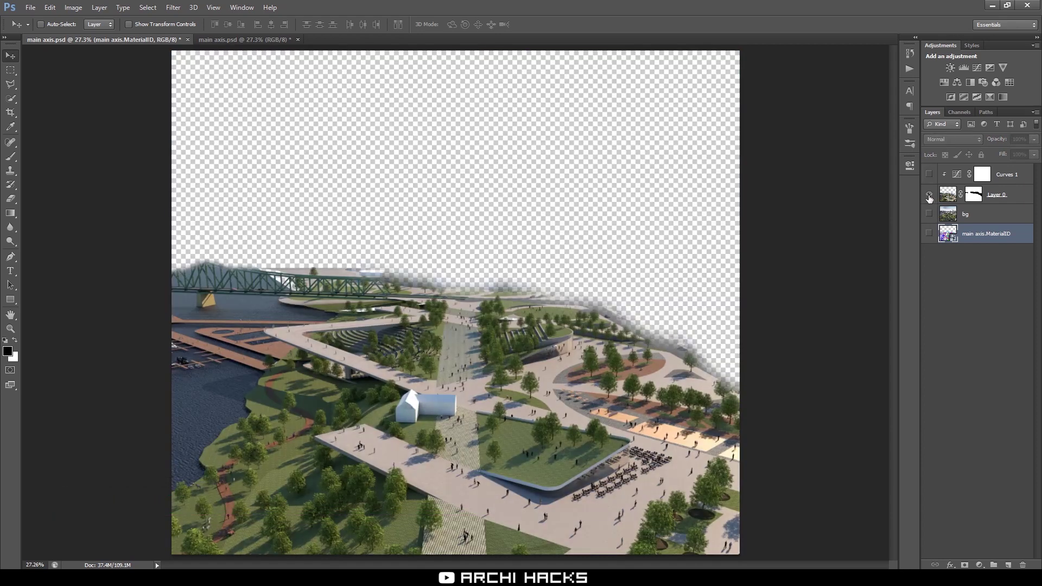
pyautogui.keyDown('alt'); pyautogui.click(929, 197); pyautogui.keyUp('alt')
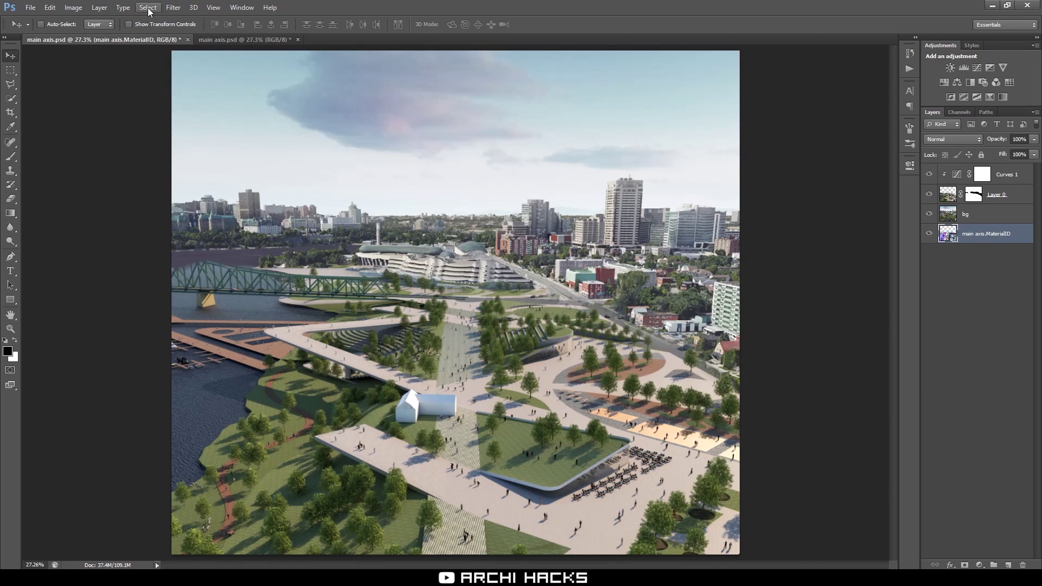
pyautogui.keyDown('alt'); pyautogui.click(929, 233); pyautogui.keyUp('alt')
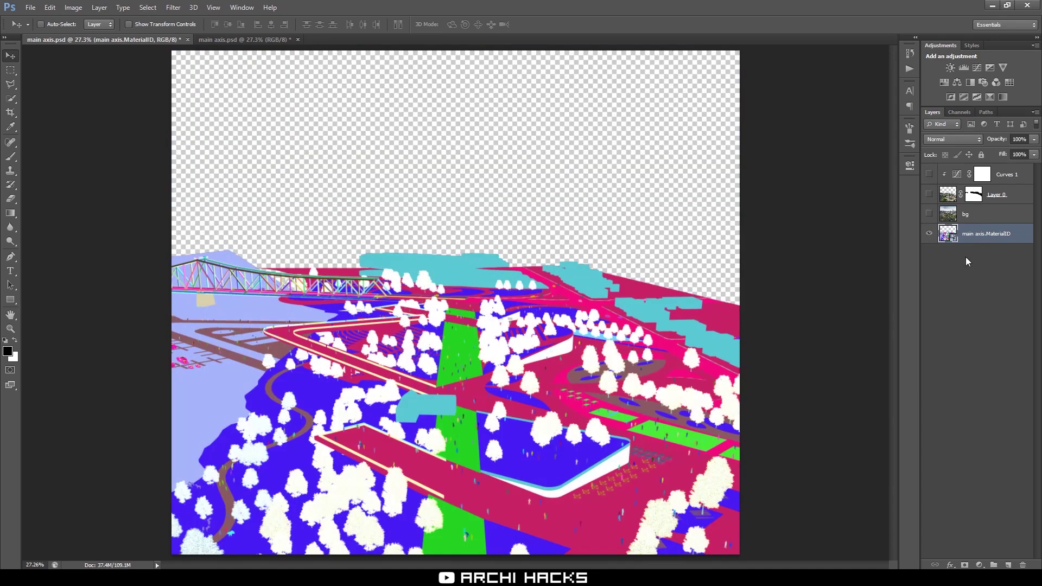
# - Select the white tree colour with Color Range and raised Fuzziness, then show all layers
pyautogui.click(147, 8)
pyautogui.click(165, 101)
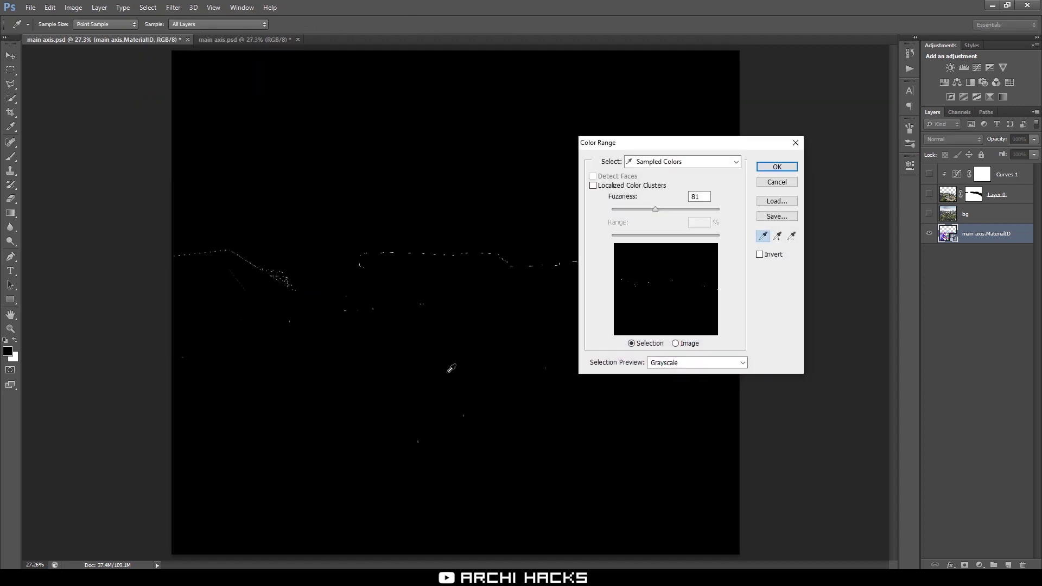
pyautogui.click(433, 291)
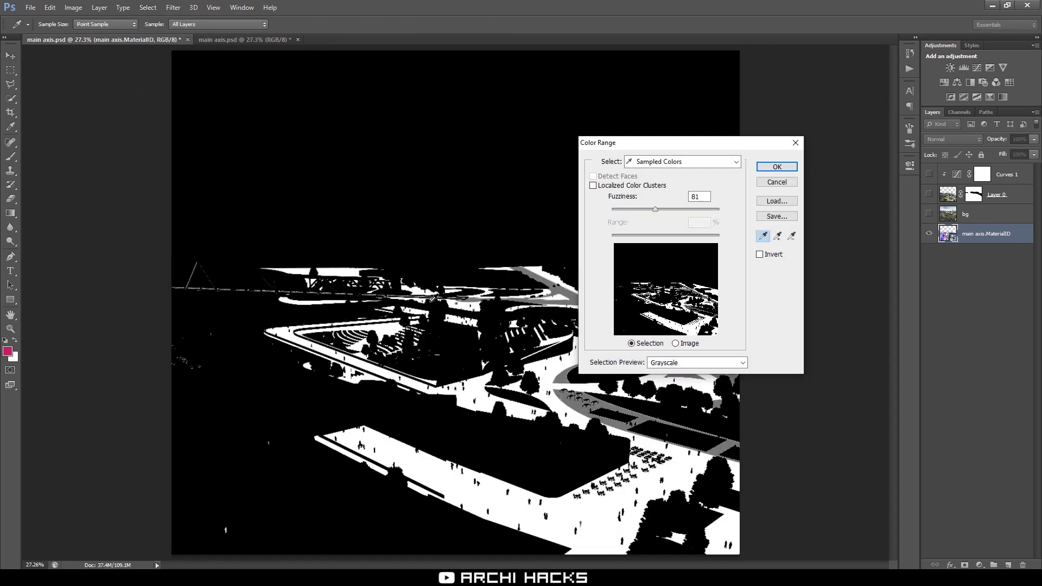
pyautogui.click(374, 337)
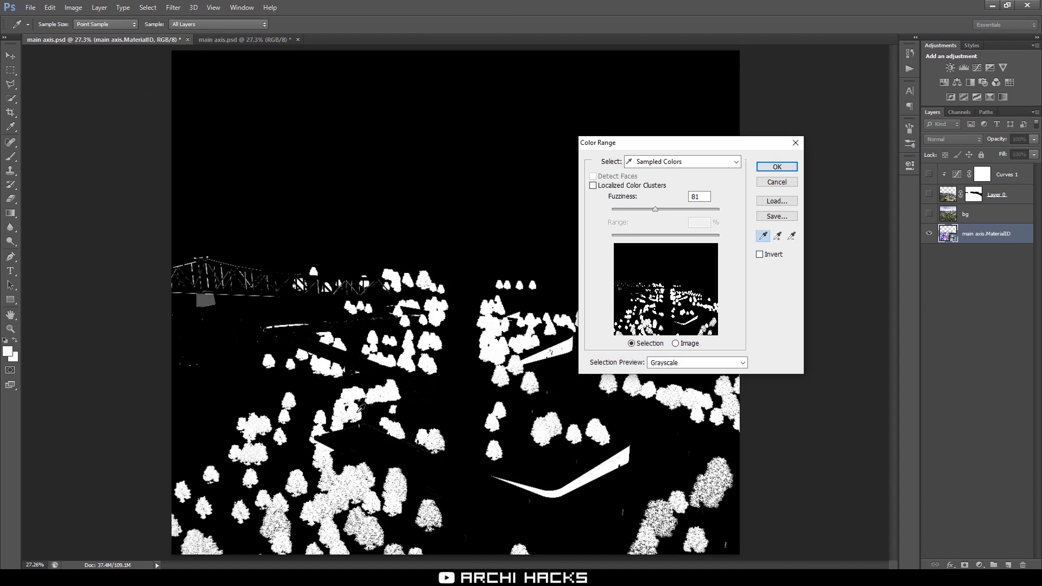
pyautogui.click(365, 476)
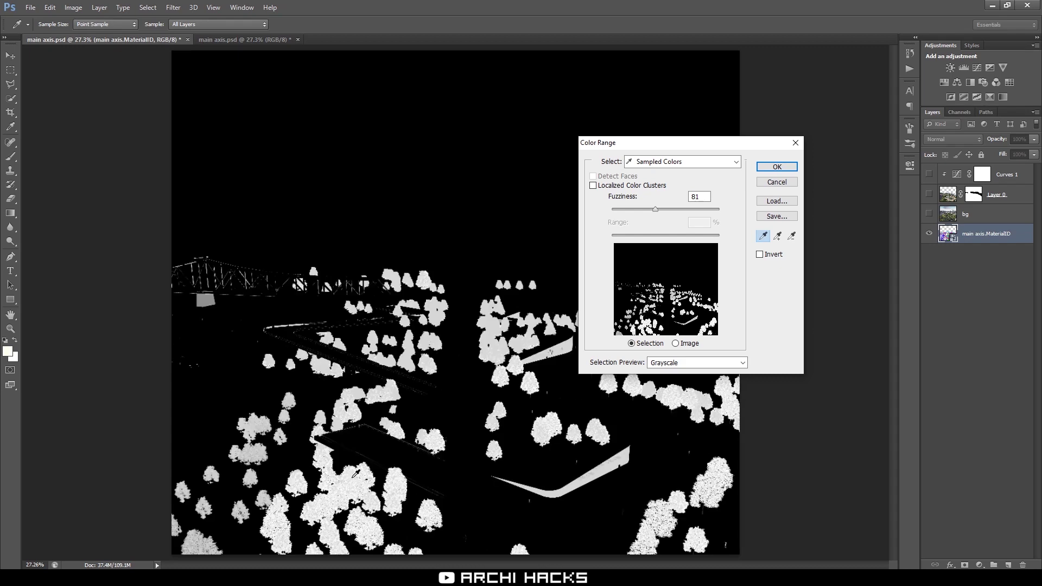
pyautogui.moveTo(649, 205); pyautogui.dragTo(600, 216)
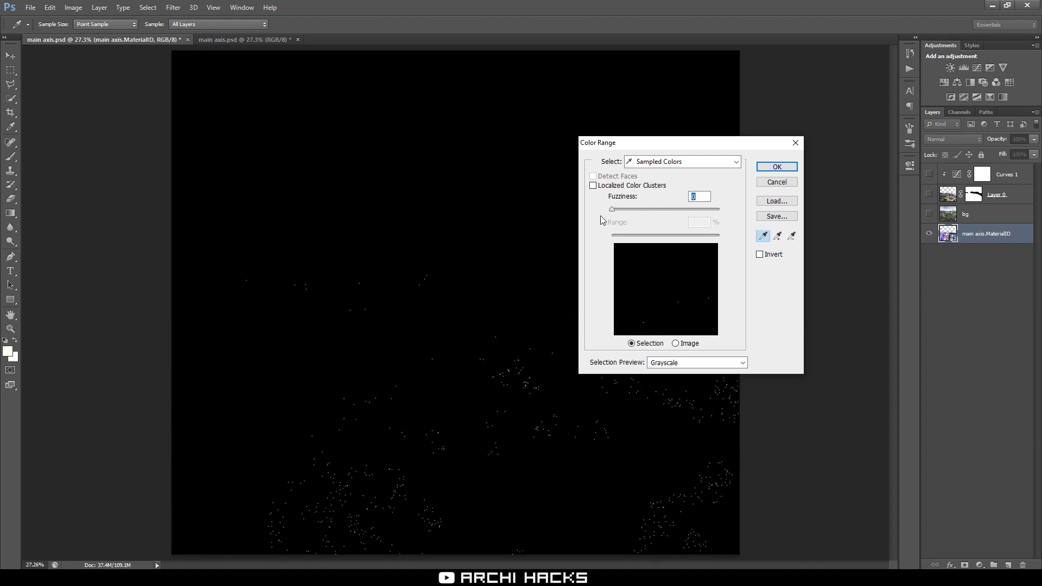
pyautogui.click(442, 375)
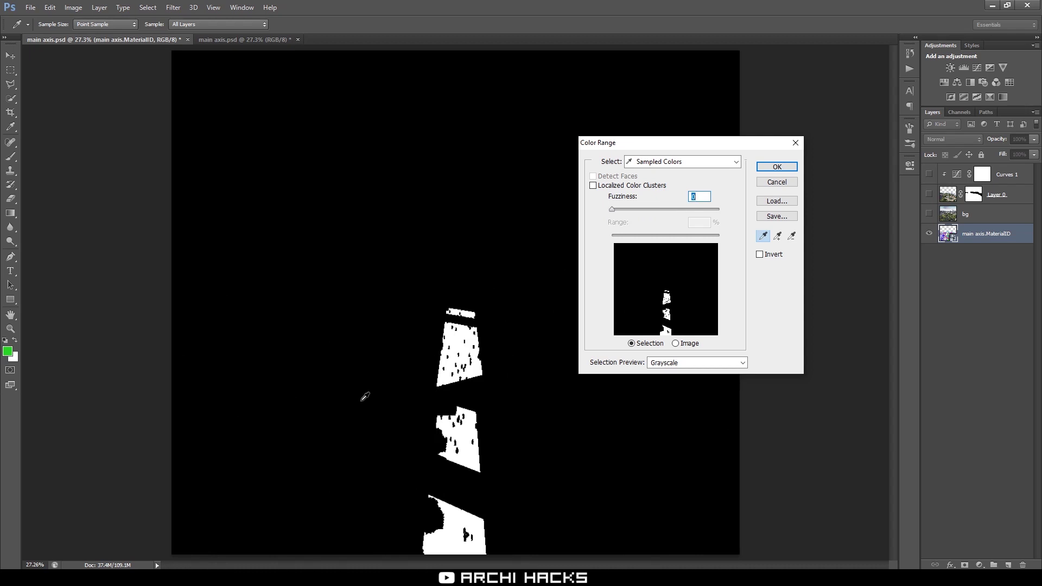
pyautogui.click(374, 364)
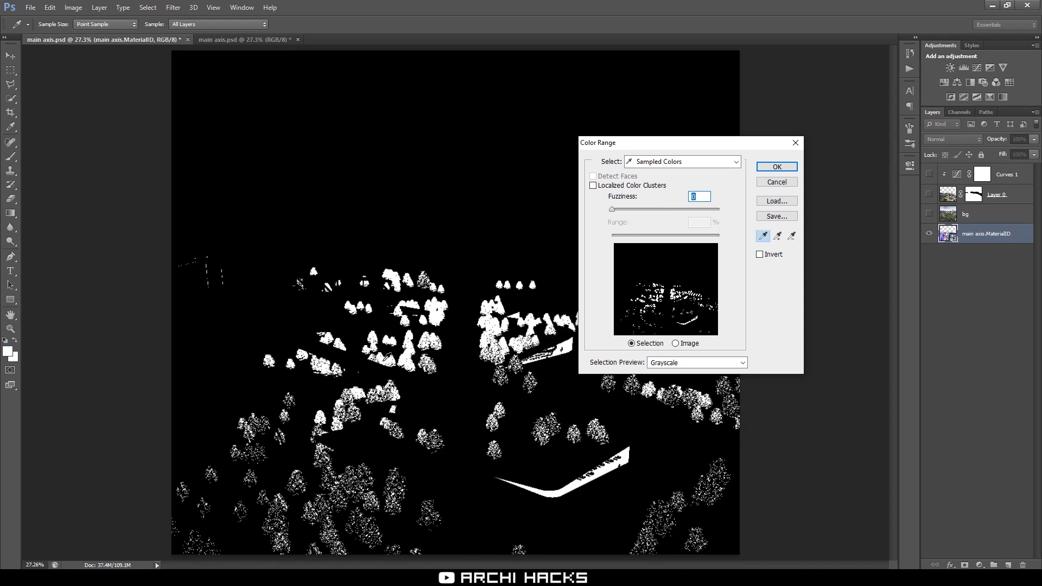
pyautogui.moveTo(651, 208)
pyautogui.mouseDown()
pyautogui.moveTo(663, 209)
pyautogui.moveTo(646, 210)
pyautogui.mouseUp()
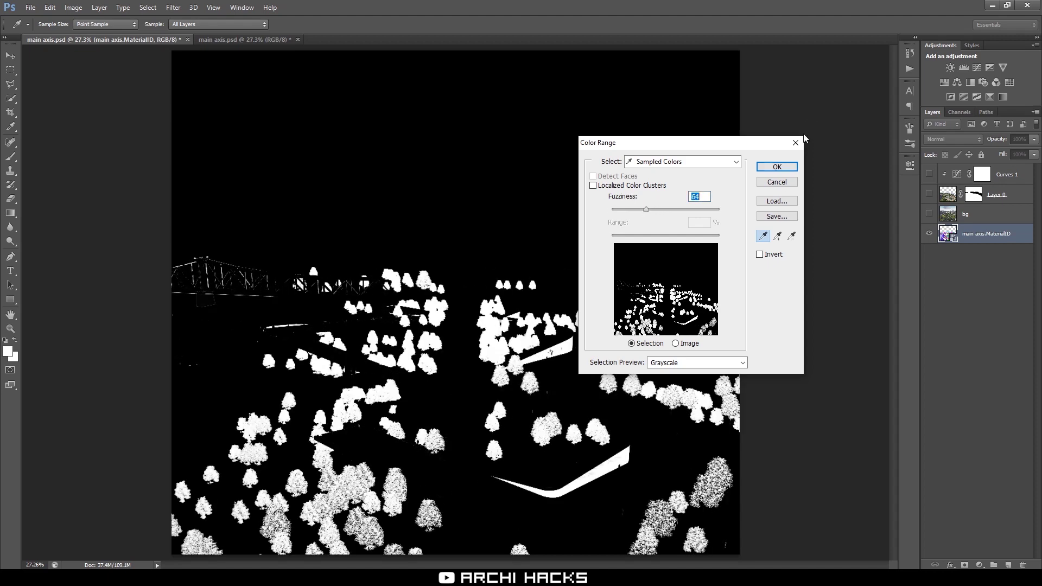
pyautogui.click(777, 167)
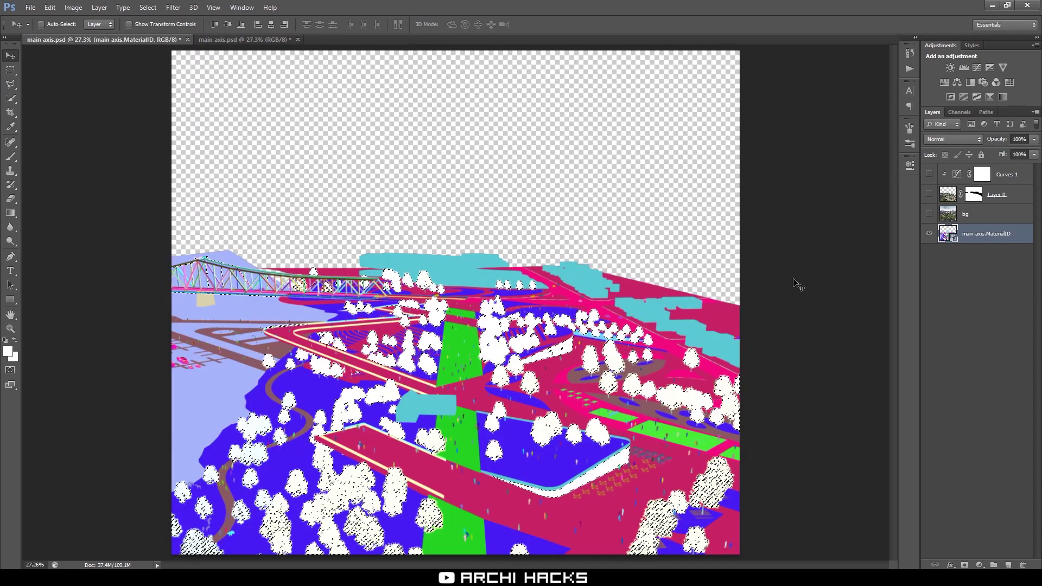
pyautogui.keyDown('alt'); pyautogui.click(929, 234); pyautogui.keyUp('alt')
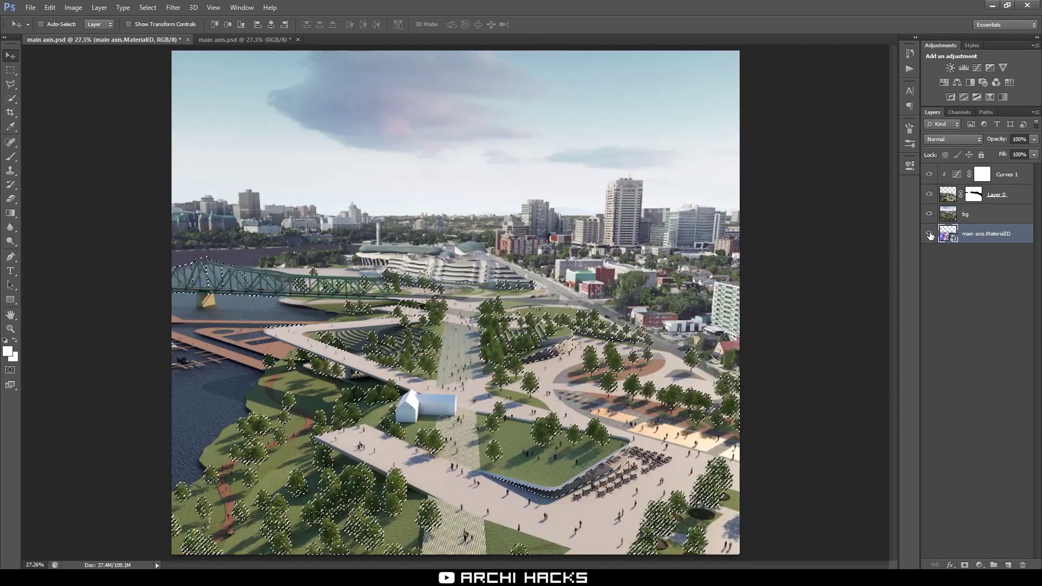
# - Add a tree-masked Hue/Saturation adjustment above Curves 1 and preview its mask
pyautogui.click(1008, 184)
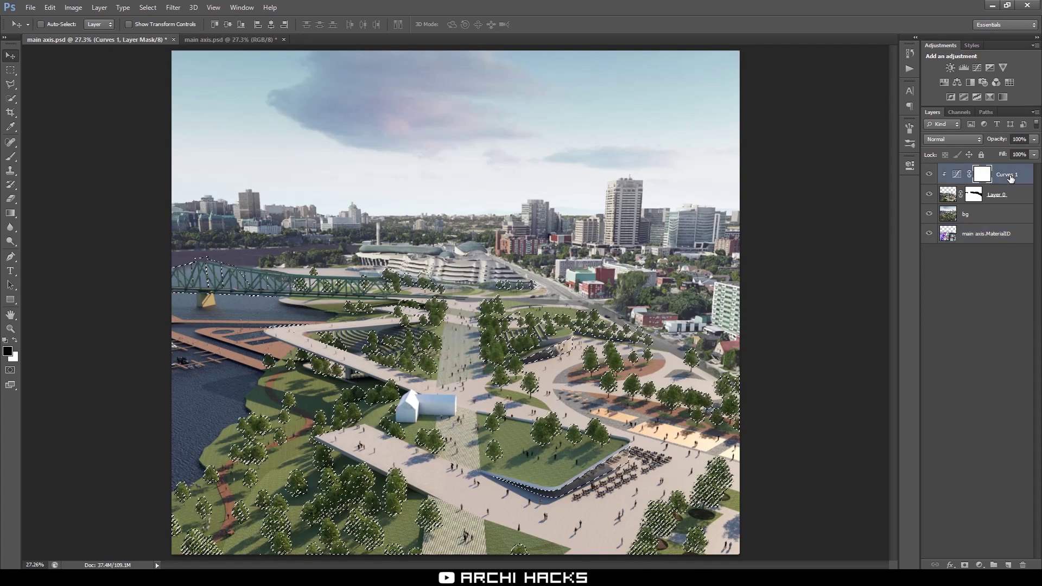
pyautogui.click(944, 82)
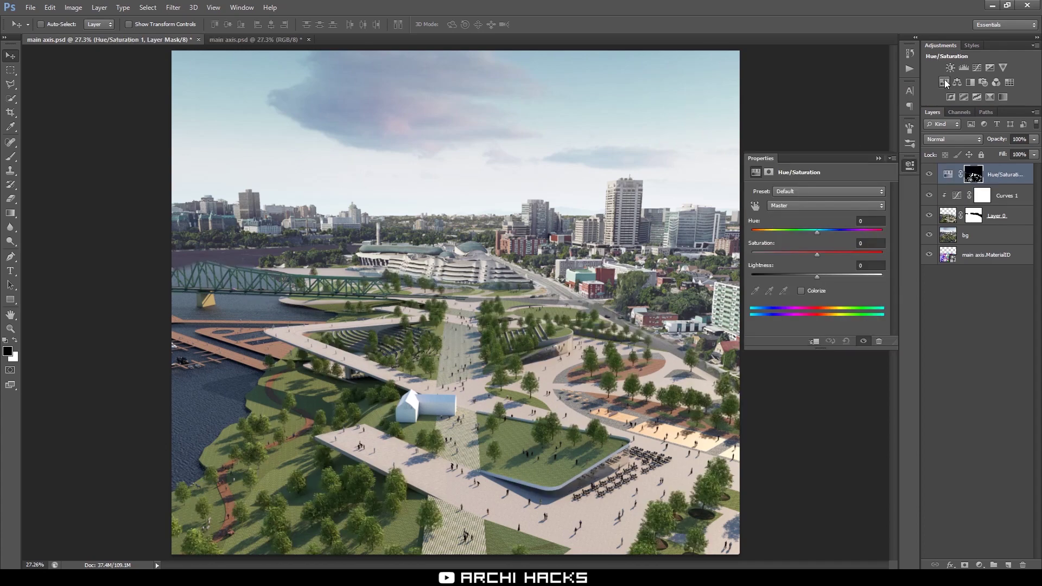
pyautogui.click(975, 178)
pyautogui.click(948, 175)
pyautogui.click(976, 180)
pyautogui.keyDown('alt'); pyautogui.click(975, 179); pyautogui.keyUp('alt')
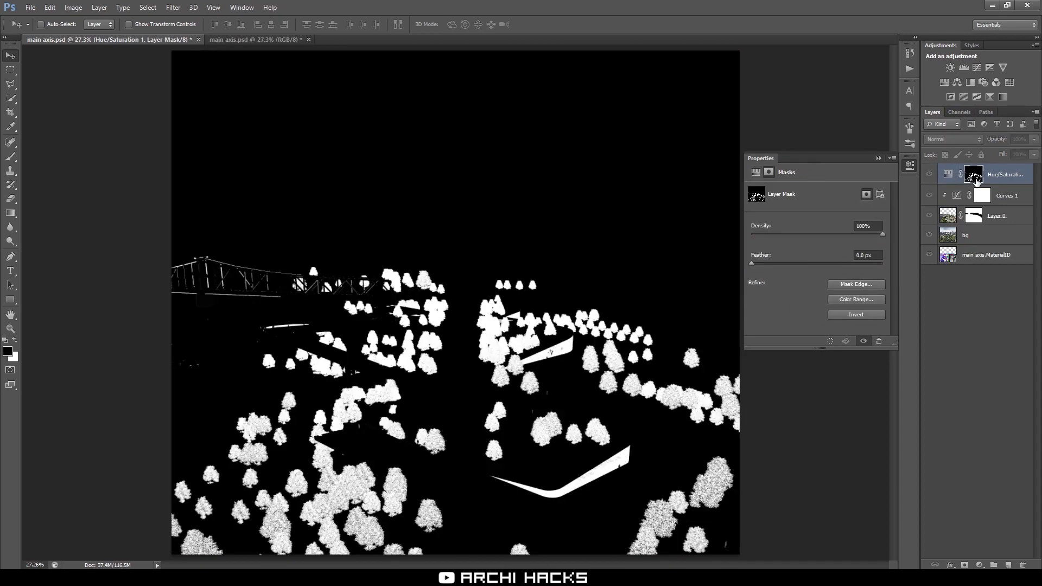
pyautogui.keyDown('alt'); pyautogui.click(975, 179); pyautogui.keyUp('alt')
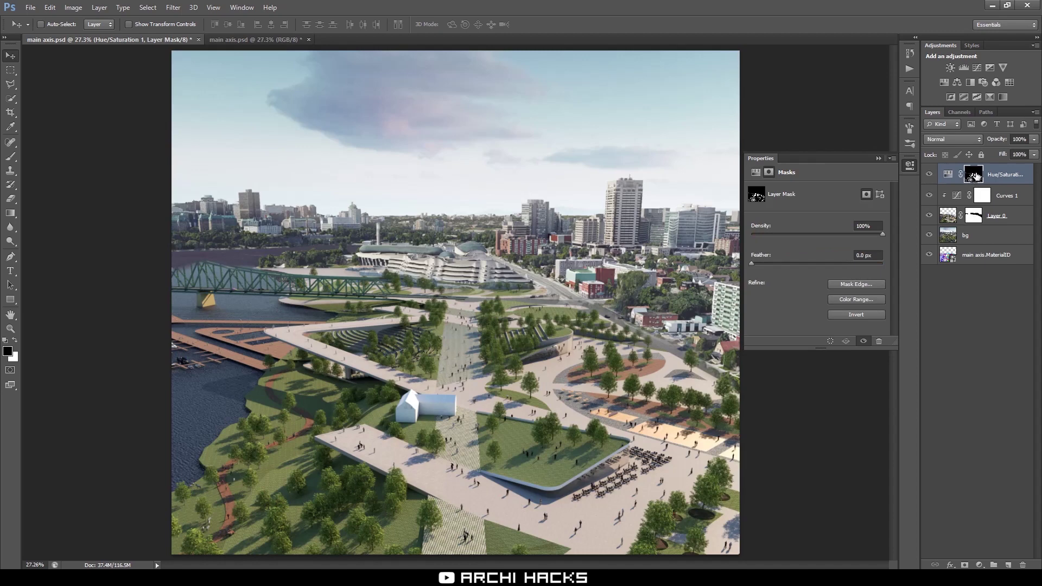
# - Set the trees' Hue to -18 and Saturation to +33, then close Properties
pyautogui.click(948, 176)
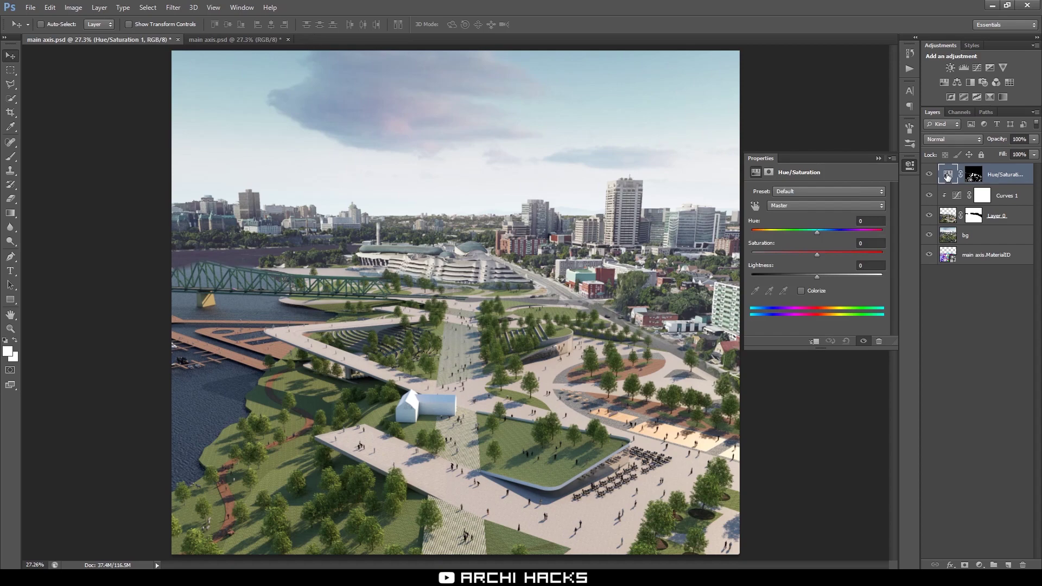
pyautogui.click(973, 175)
pyautogui.keyDown('alt'); pyautogui.click(973, 175); pyautogui.keyUp('alt')
pyautogui.keyDown('alt'); pyautogui.click(973, 175); pyautogui.keyUp('alt')
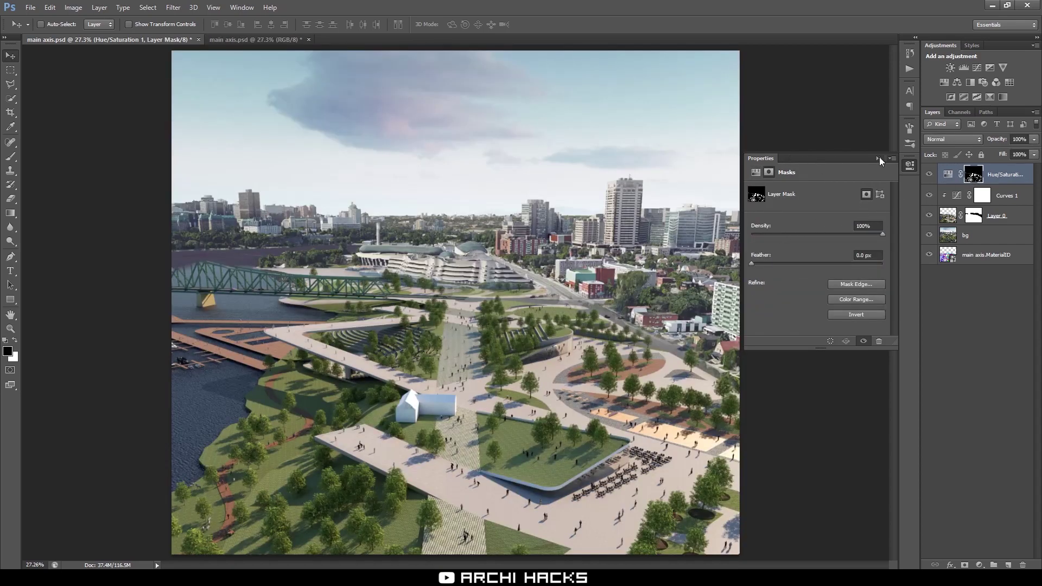
pyautogui.click(948, 175)
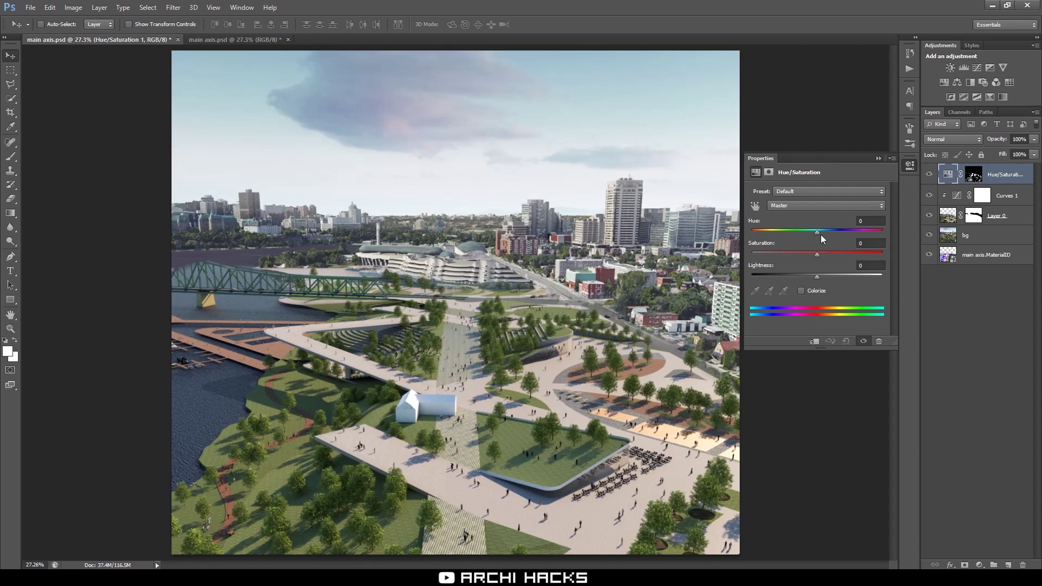
pyautogui.moveTo(816, 229); pyautogui.dragTo(806, 229)
pyautogui.moveTo(818, 254); pyautogui.dragTo(820, 253)
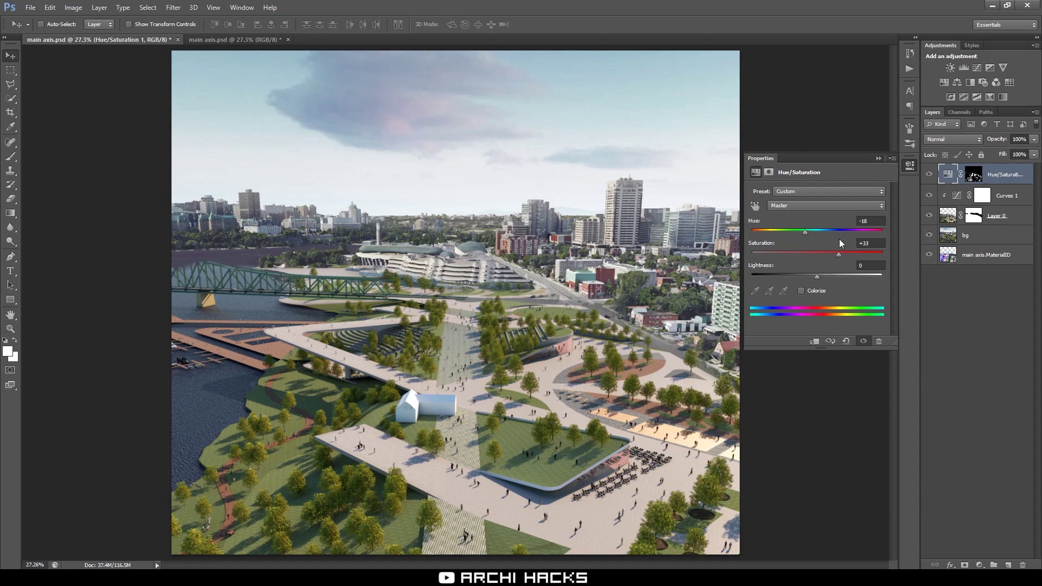
pyautogui.click(878, 159)
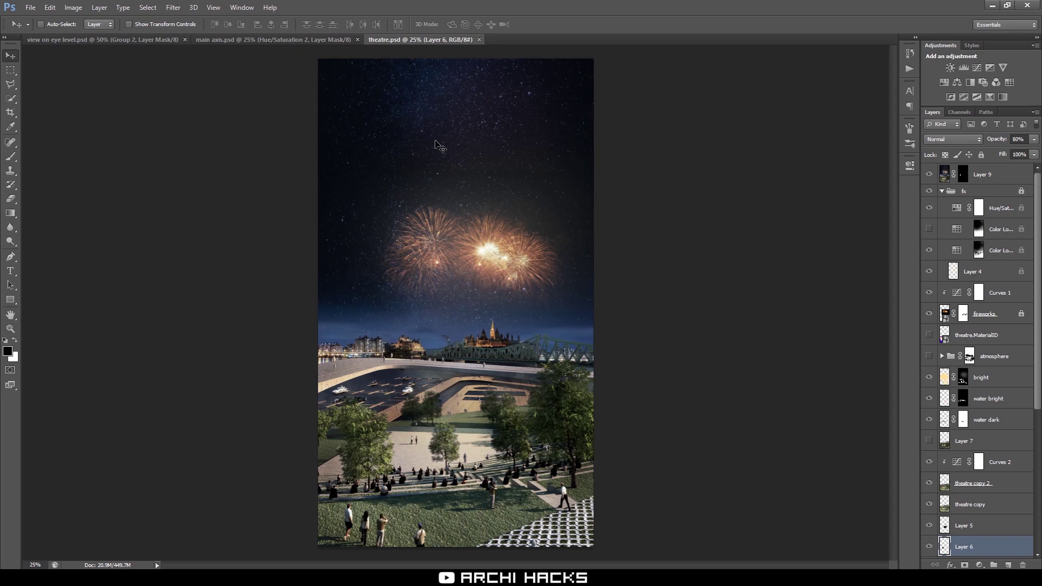
# - Return to theatre.psd, open the Actions panel from Window and collapse Custom Actions
pyautogui.hotkey('ctrl', 'shift', 'Tab')
pyautogui.hotkey('ctrl', 'Tab')
pyautogui.click(242, 8)
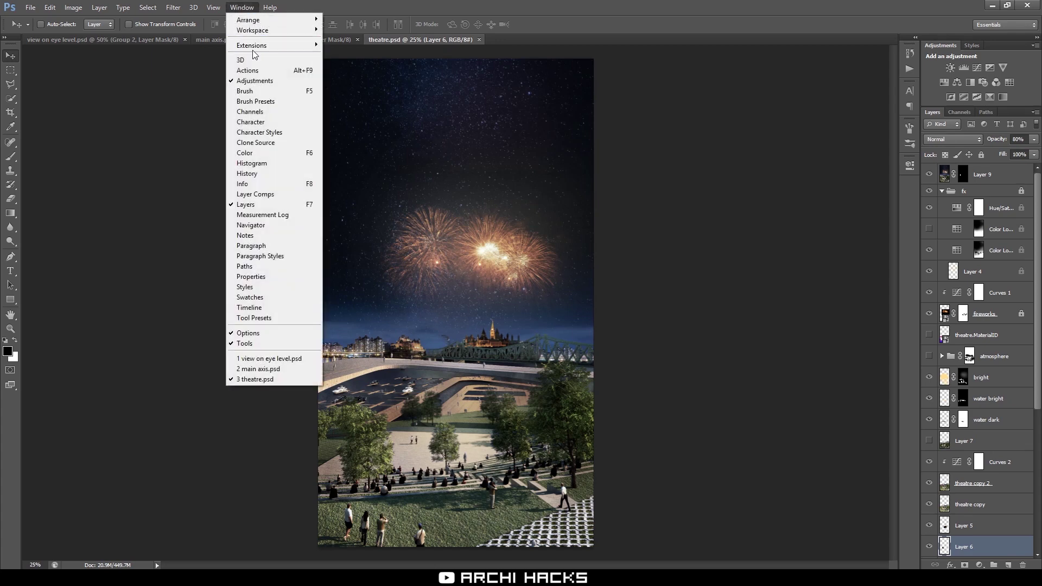
pyautogui.click(258, 72)
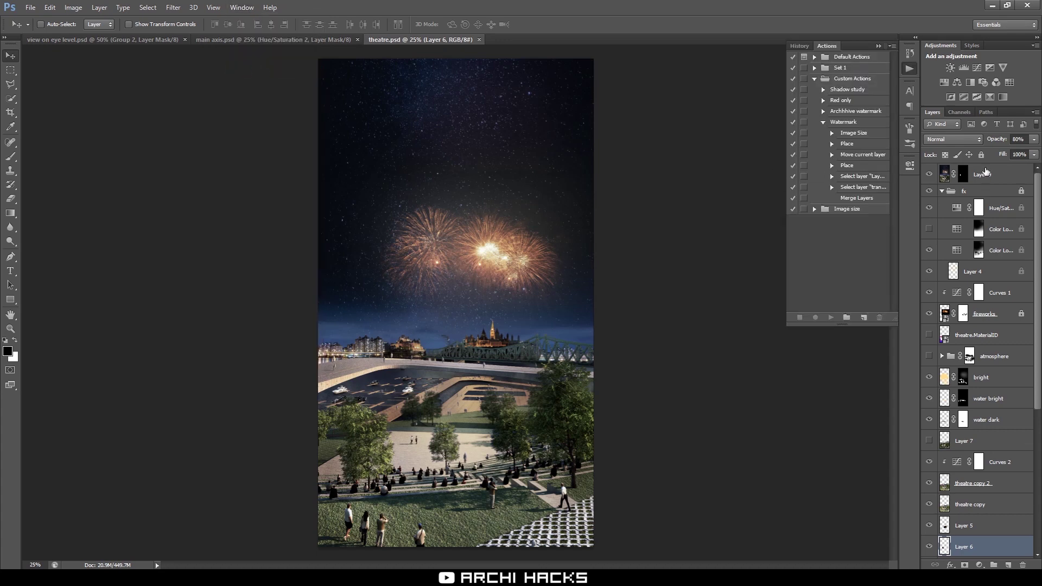
pyautogui.click(814, 79)
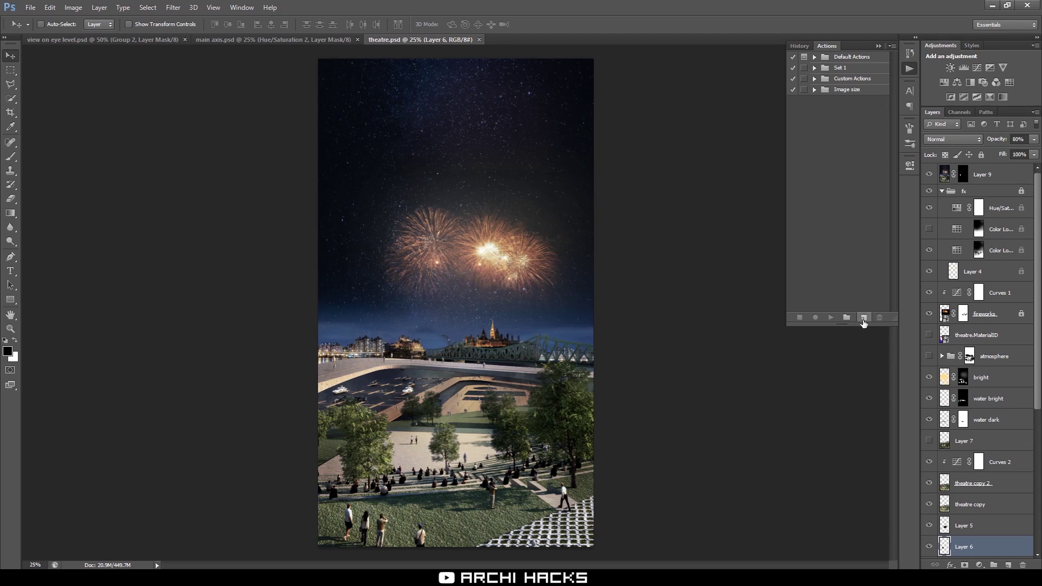
# - Create a new 'Quick save' action in the Custom Actions set and start recording
pyautogui.click(862, 318)
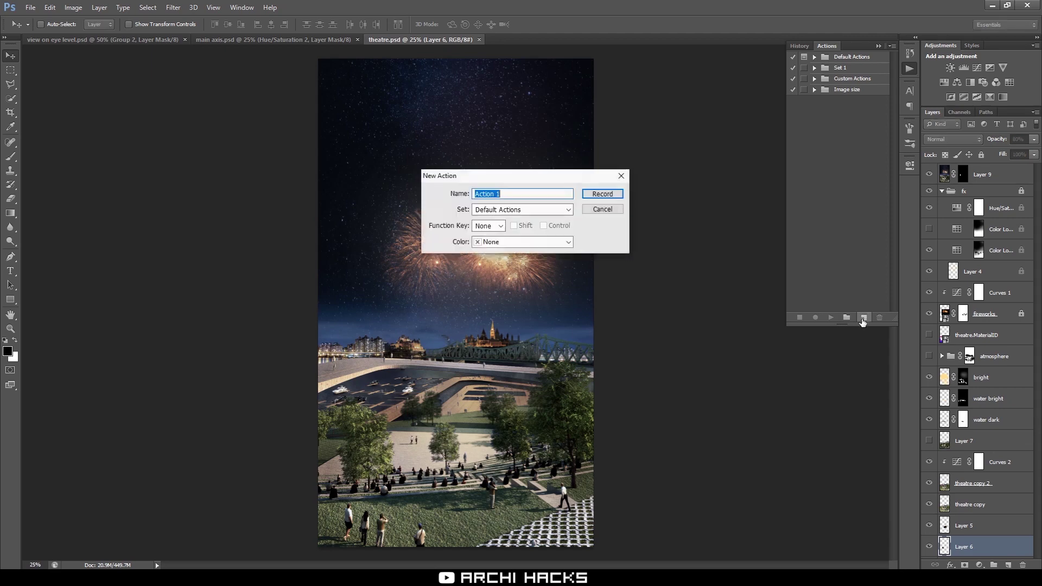
pyautogui.write('Quick save')
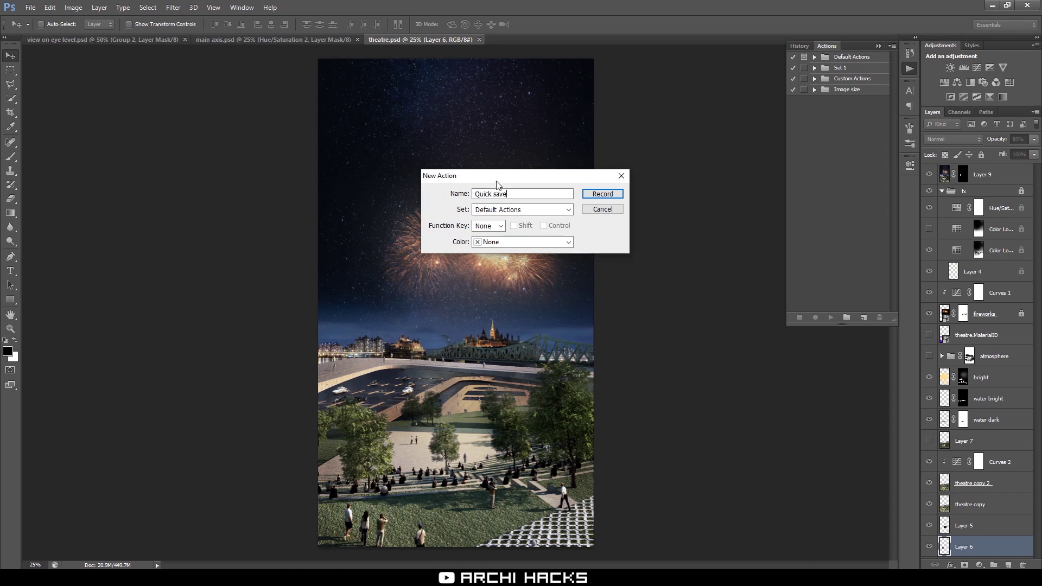
pyautogui.click(549, 210)
pyautogui.click(524, 238)
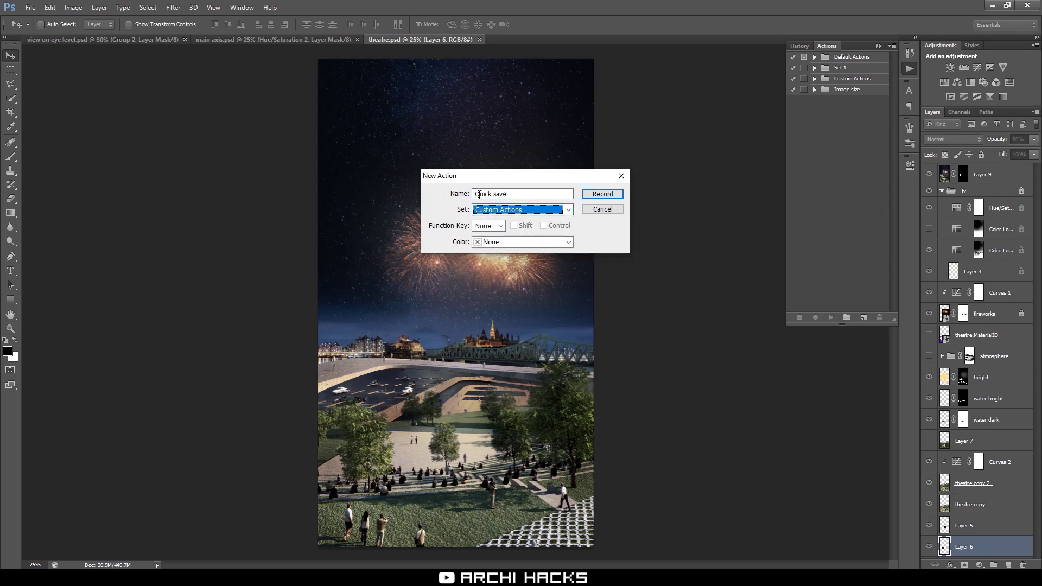
pyautogui.click(604, 195)
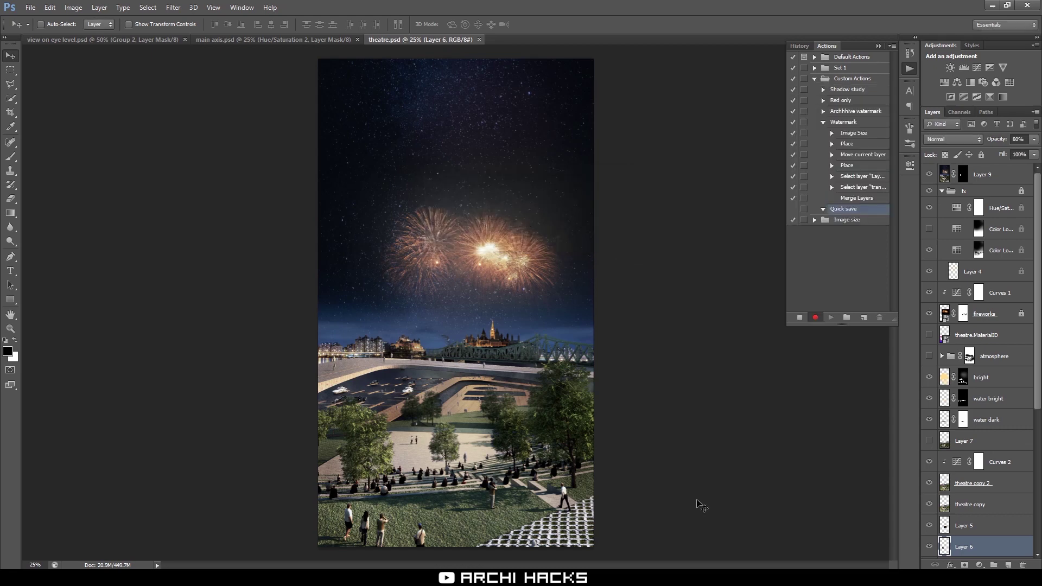
# - Stop recording, delete the stray layer steps from Quick save, and resume recording
pyautogui.click(823, 122)
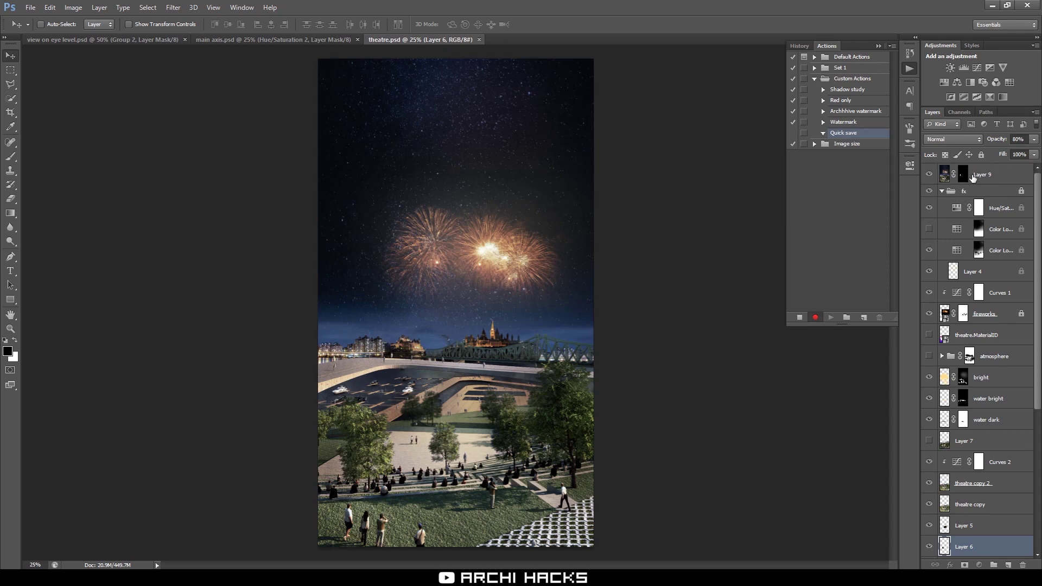
pyautogui.click(972, 179)
pyautogui.click(1000, 547)
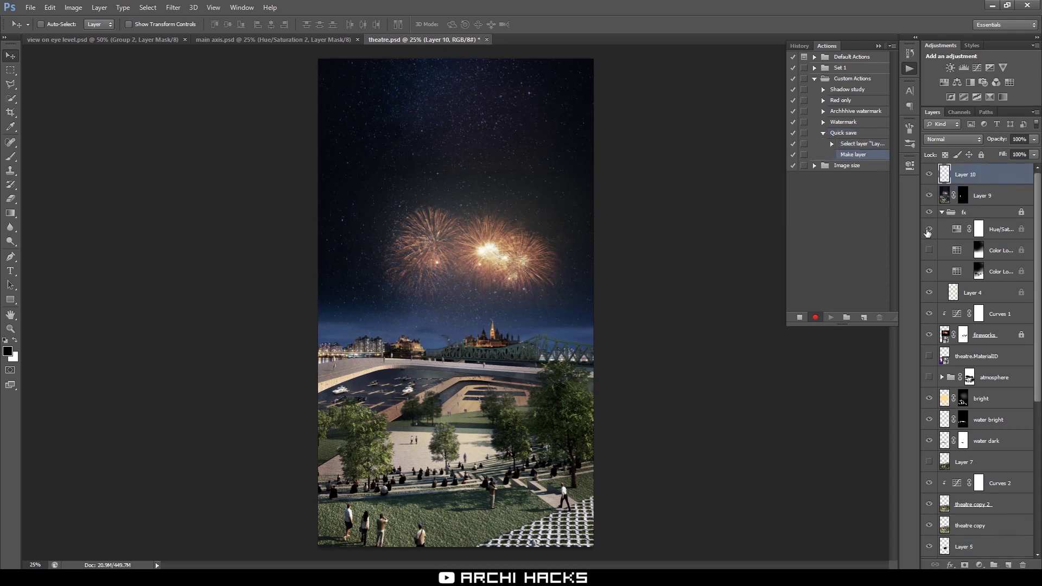
pyautogui.click(845, 134)
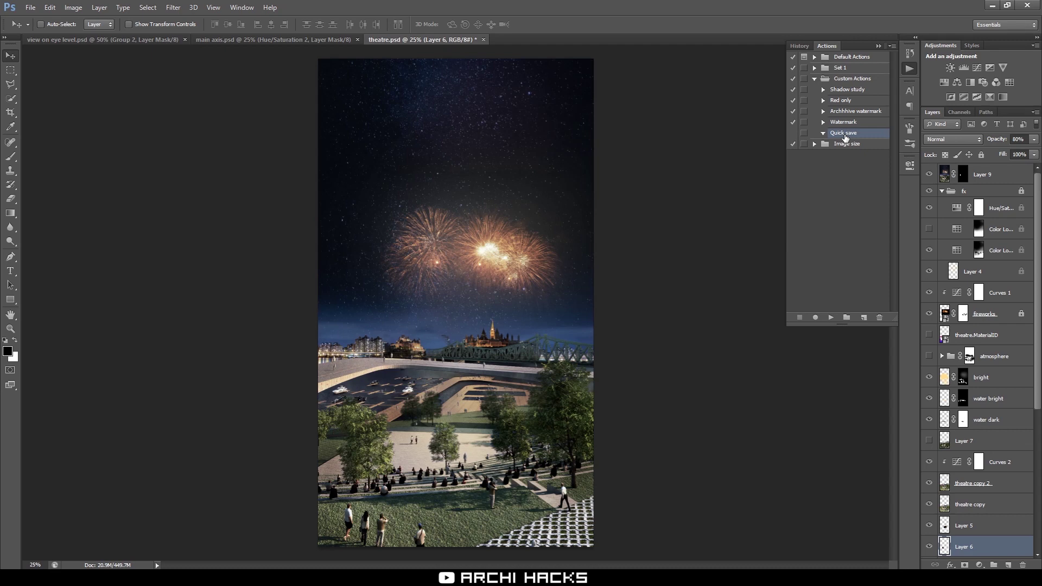
pyautogui.click(815, 318)
# - Resize theatre.psd to 50 percent width and height in Image Size
pyautogui.click(78, 9)
pyautogui.click(121, 87)
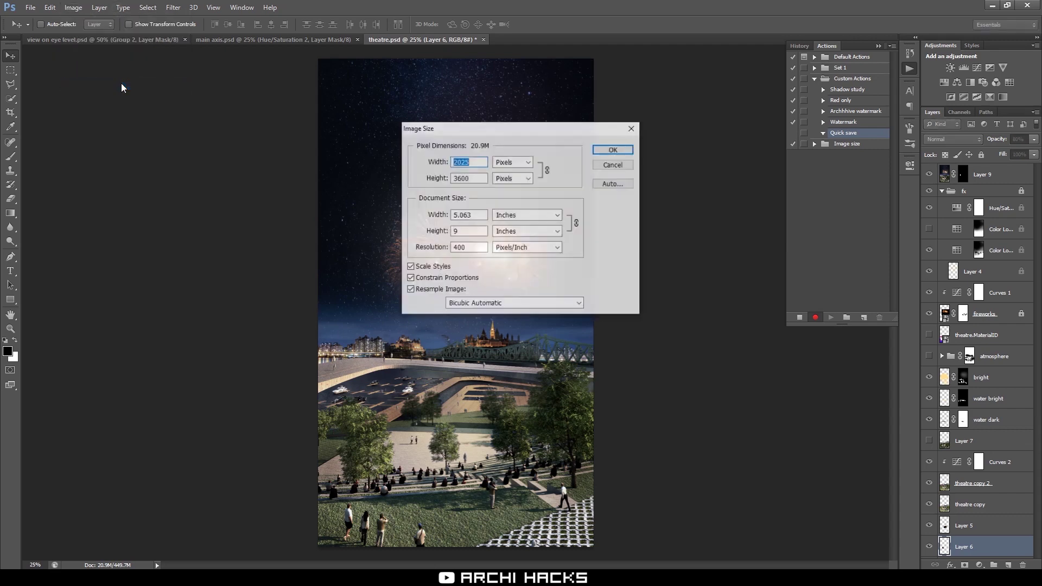
pyautogui.click(521, 161)
pyautogui.click(510, 173)
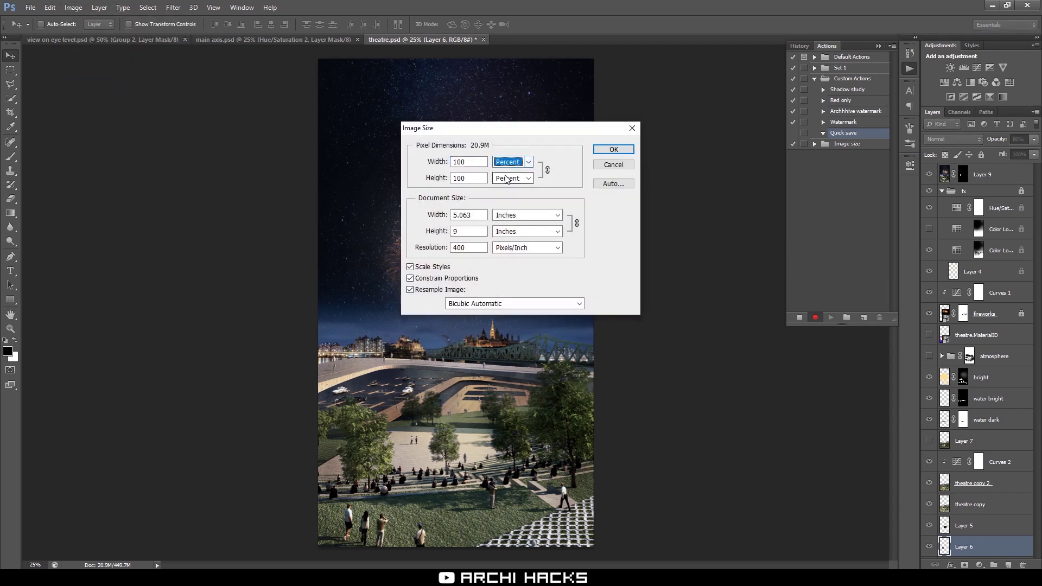
pyautogui.doubleClick(464, 161)
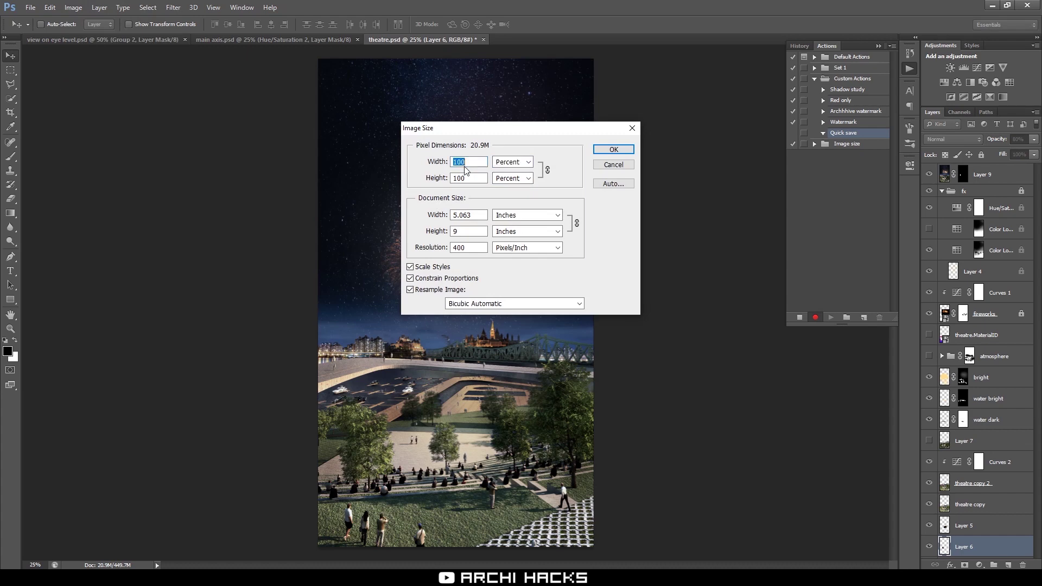
pyautogui.write('50')
pyautogui.press('Tab')
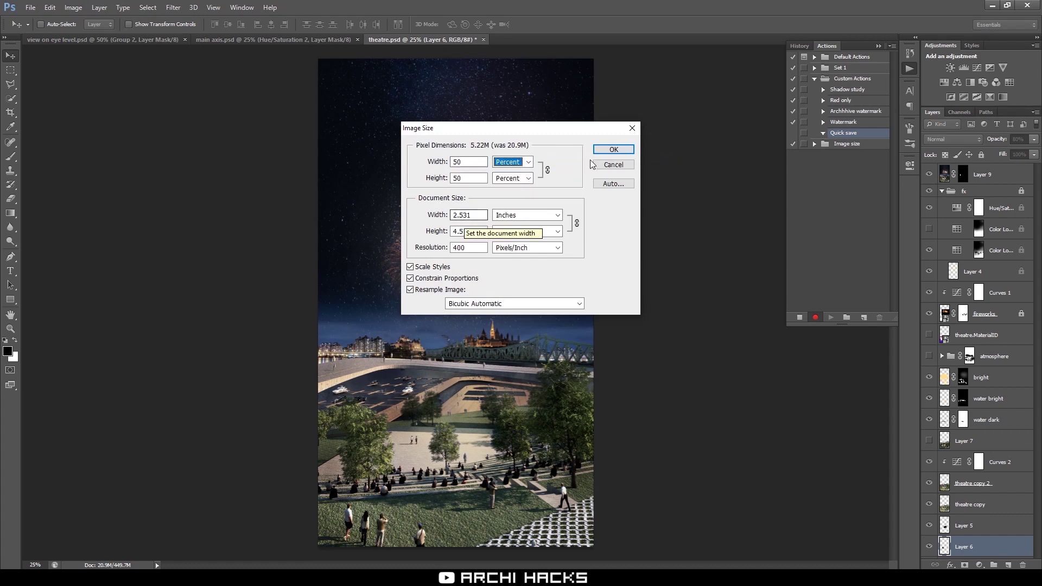
pyautogui.click(613, 151)
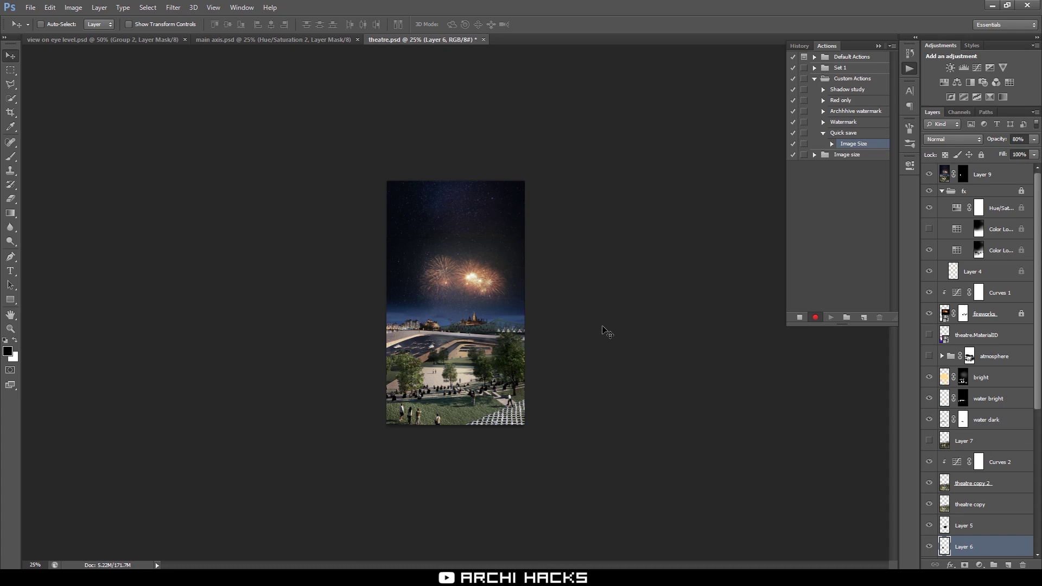
# - Save a JPEG copy into the 50 percent folder, then close theatre.psd
pyautogui.click(29, 7)
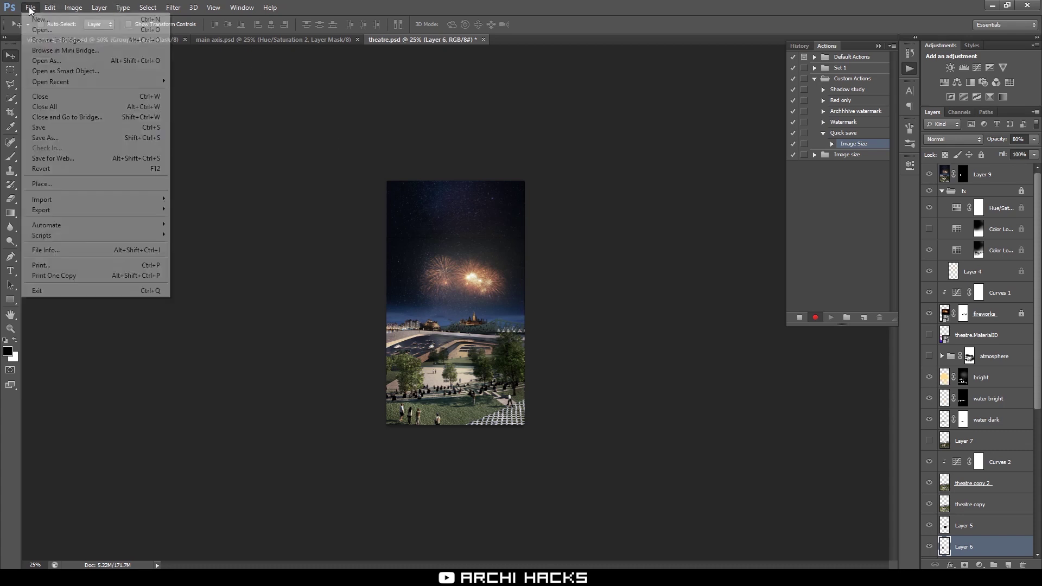
pyautogui.click(449, 42)
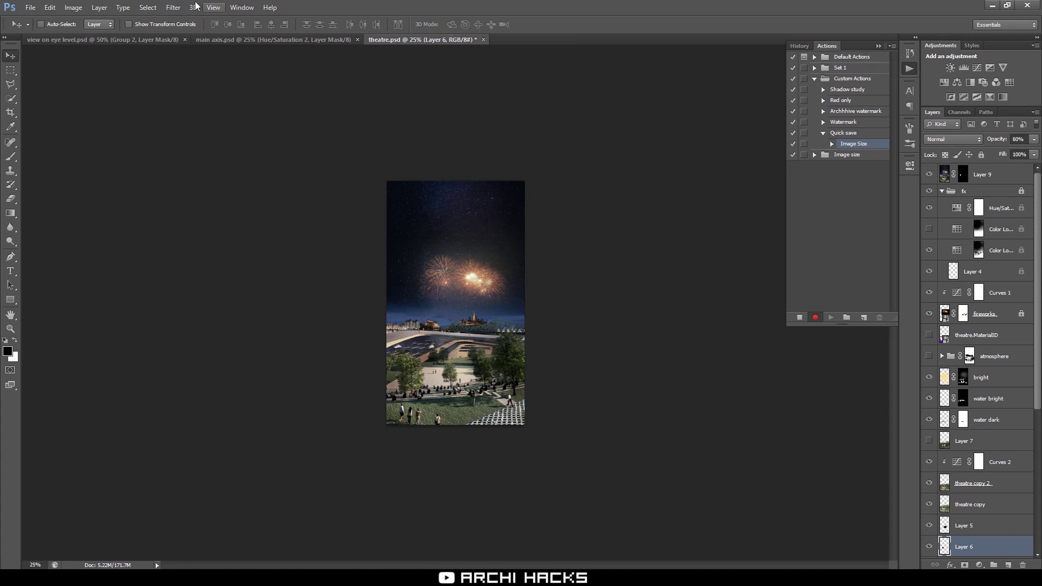
pyautogui.click(30, 9)
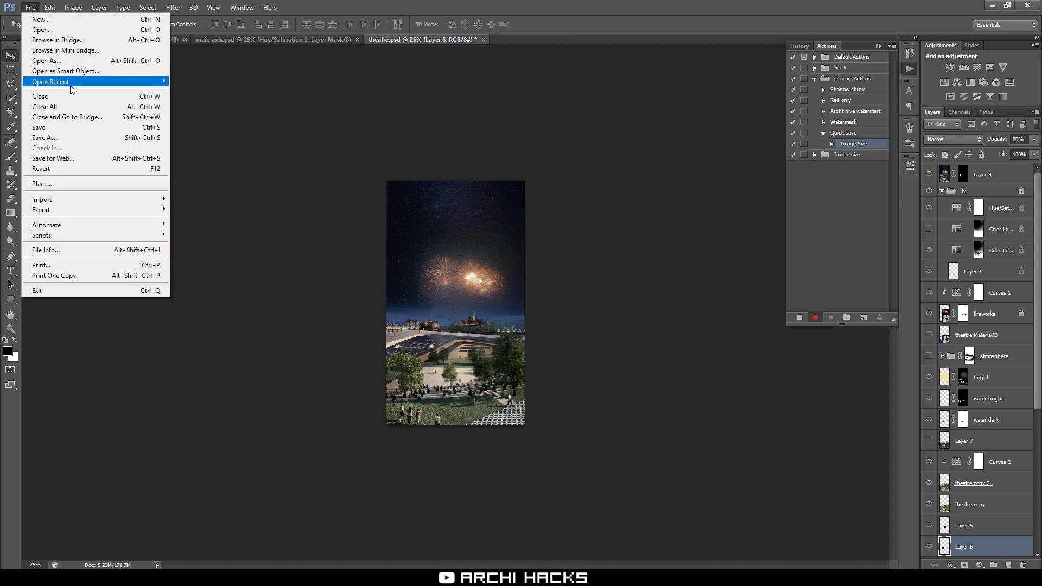
pyautogui.click(93, 138)
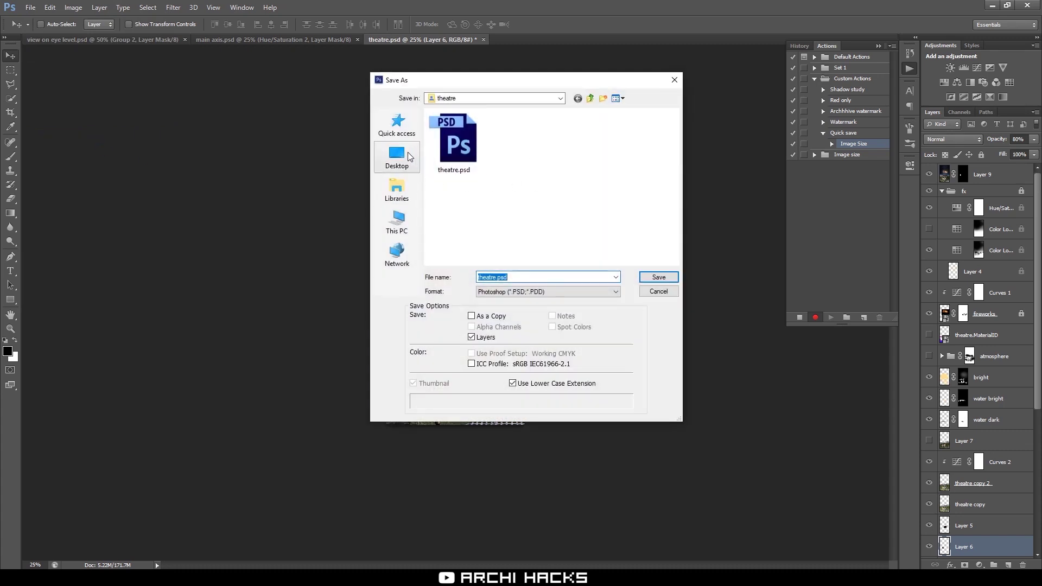
pyautogui.click(409, 156)
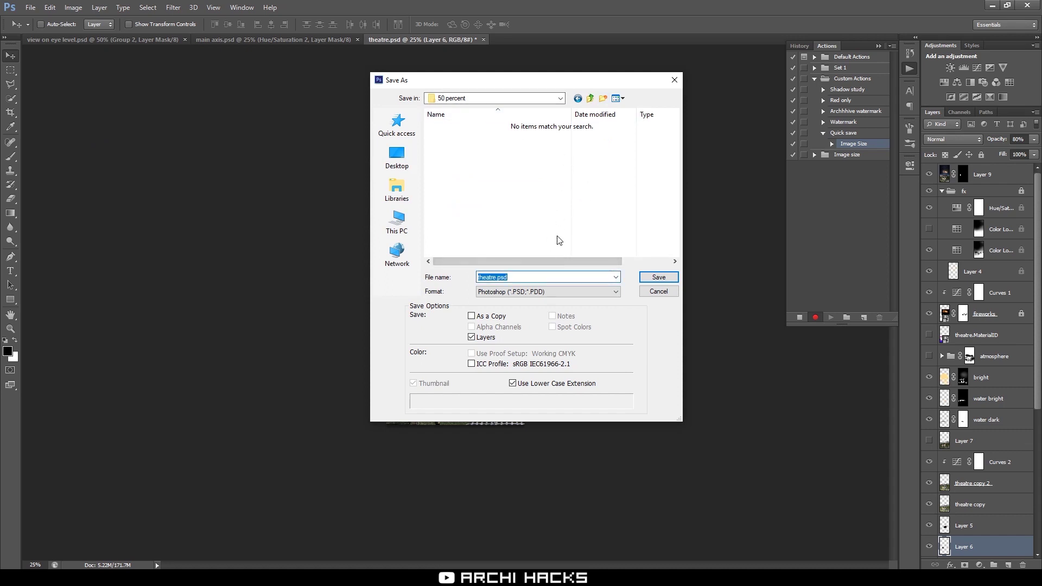
pyautogui.click(543, 293)
pyautogui.click(537, 365)
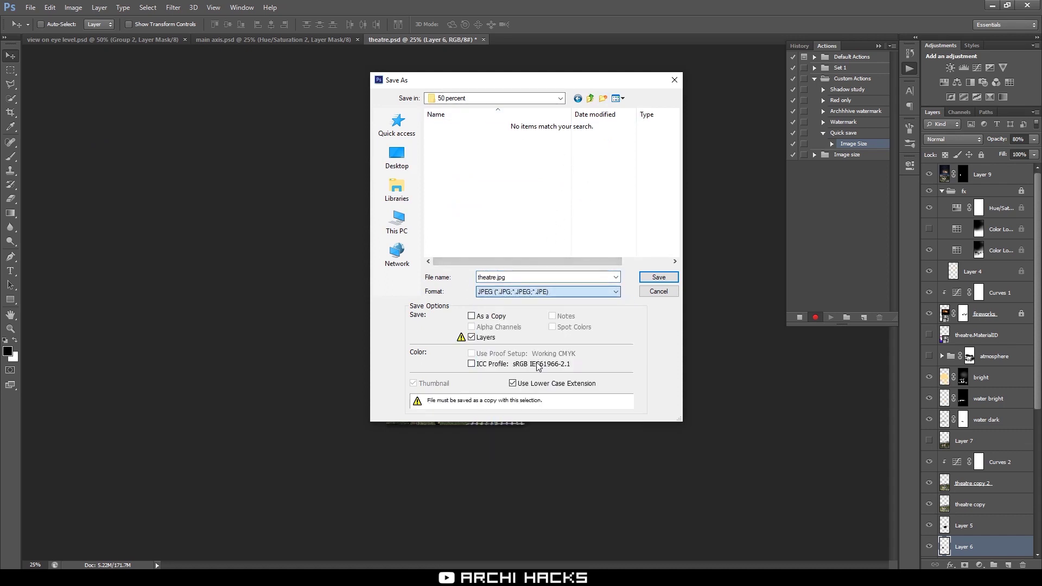
pyautogui.click(670, 279)
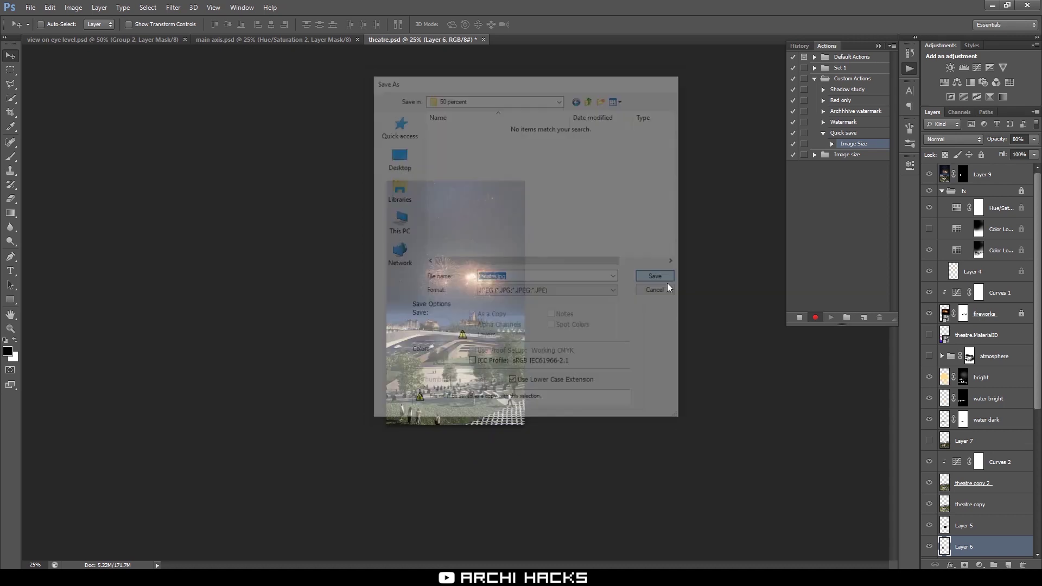
pyautogui.press('Return')
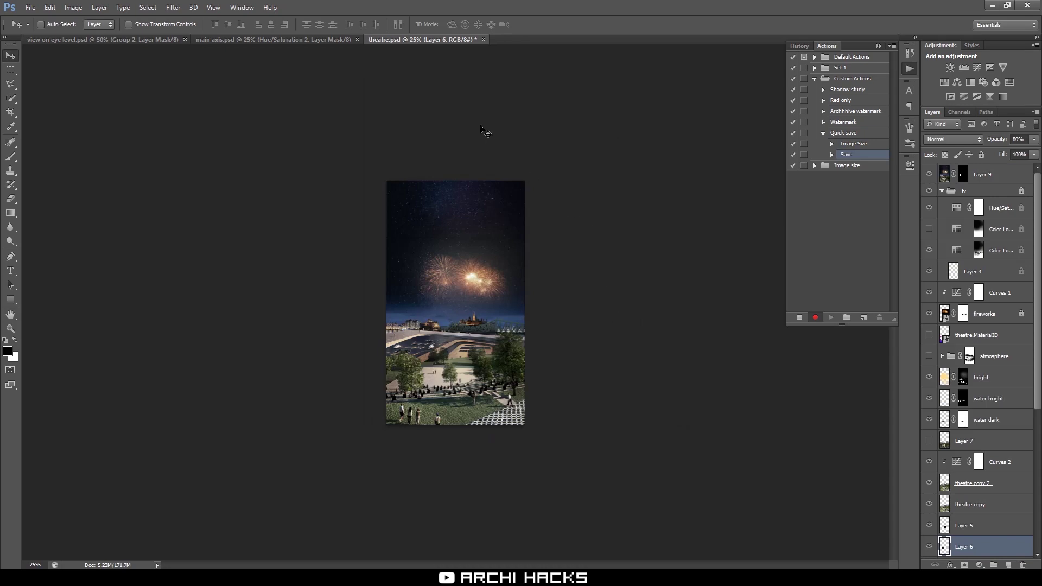
pyautogui.click(483, 40)
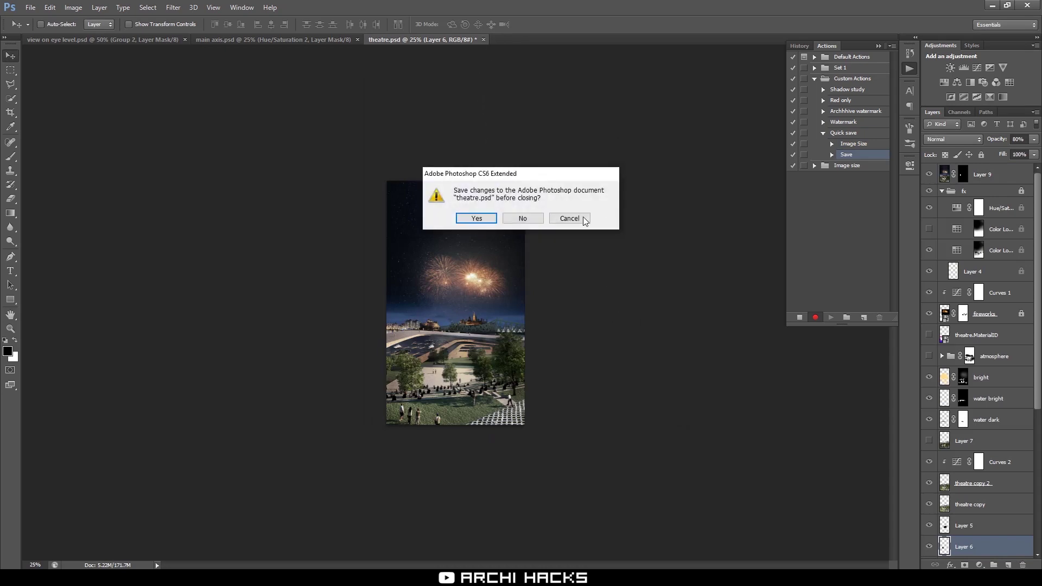
# - Close theatre.psd unsaved, stop recording, then play Quick save on main axis.psd and view on eye level.psd
pyautogui.click(522, 219)
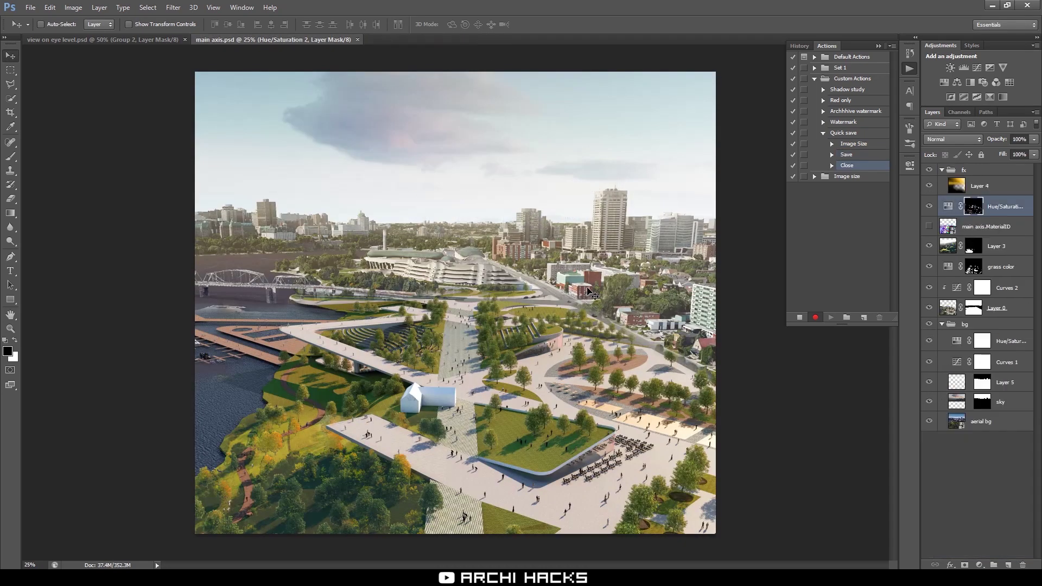
pyautogui.click(800, 318)
pyautogui.click(864, 133)
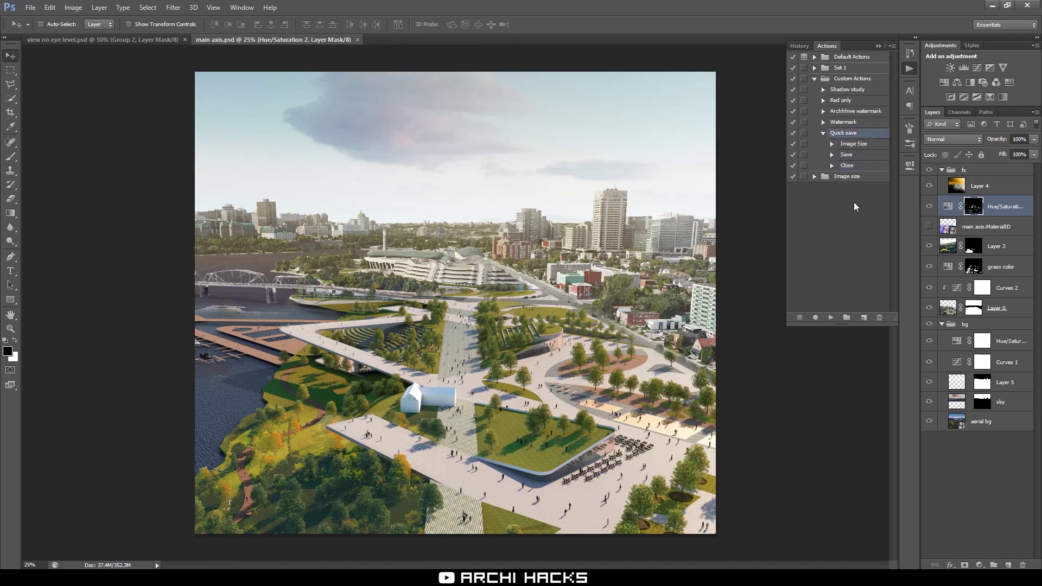
pyautogui.click(823, 133)
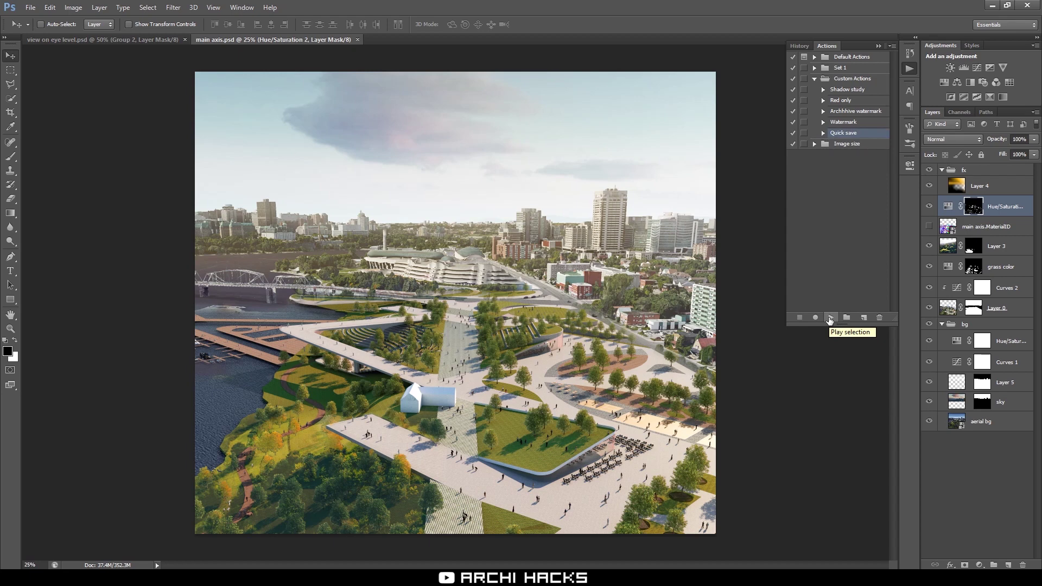
pyautogui.click(829, 318)
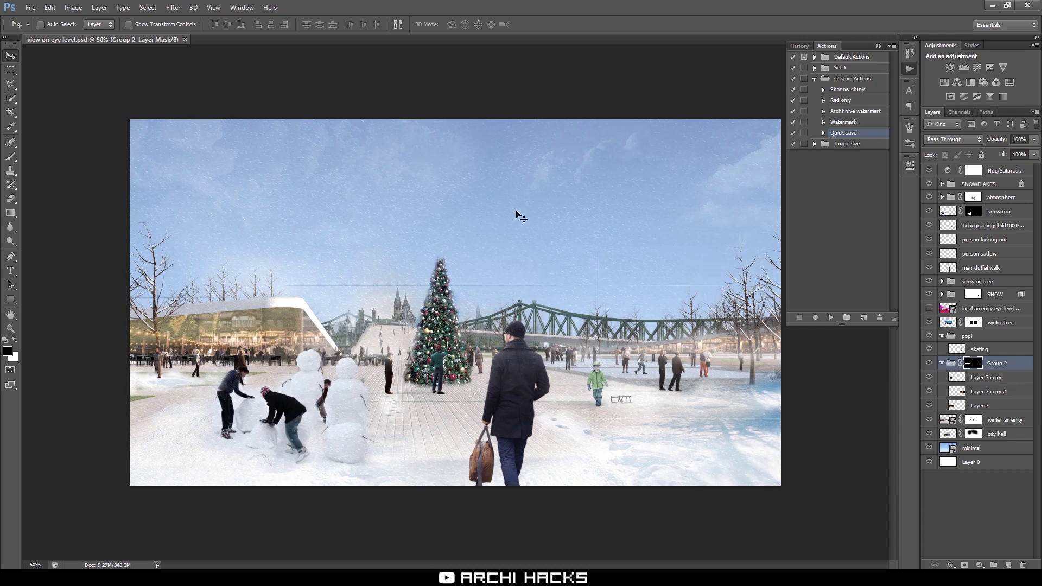
pyautogui.click(831, 317)
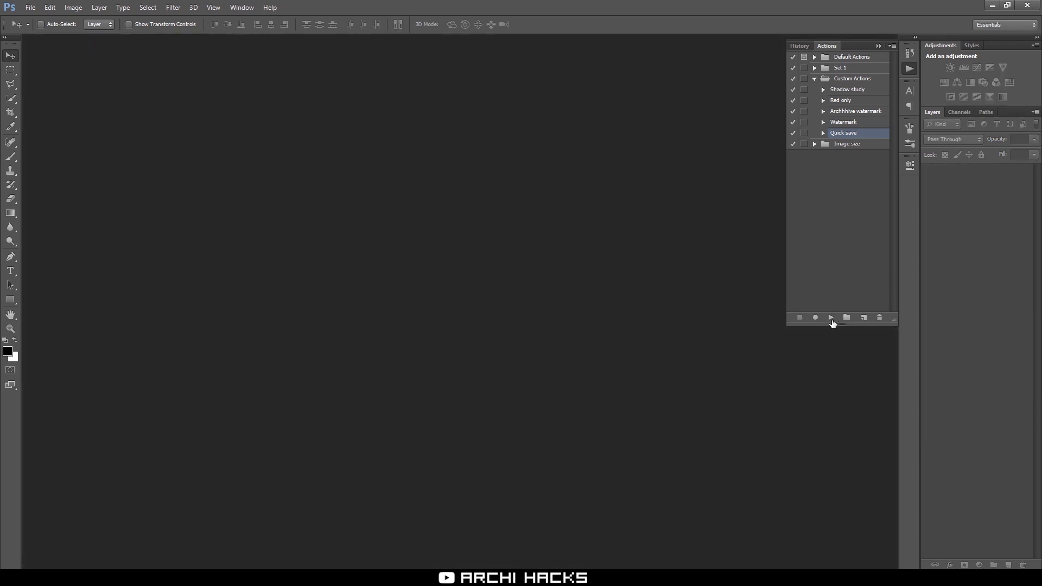
# - Expand and collapse the Quick save action to review its steps, then switch to the 50 percent folder
pyautogui.click(823, 133)
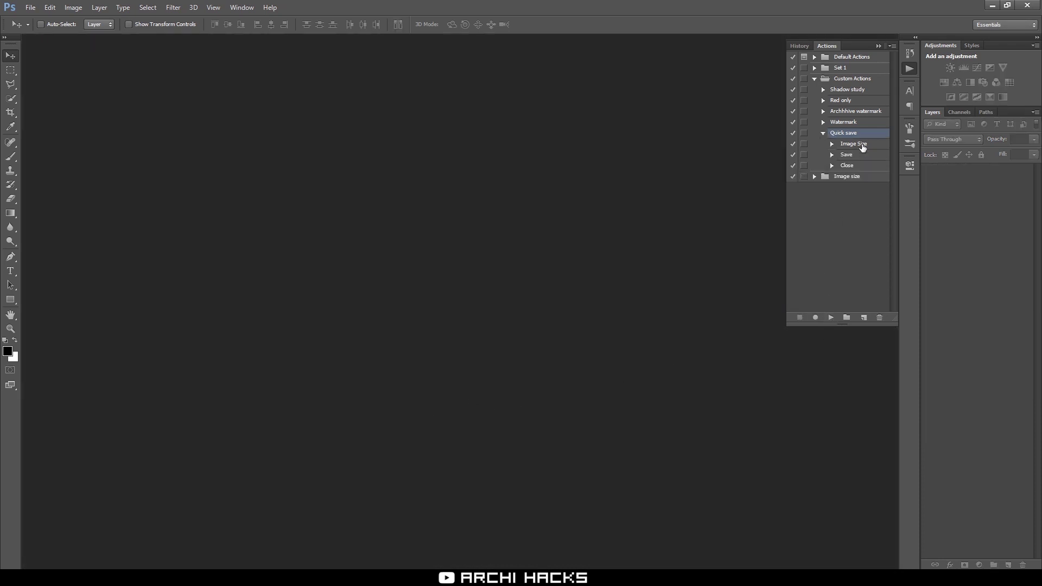
pyautogui.click(824, 133)
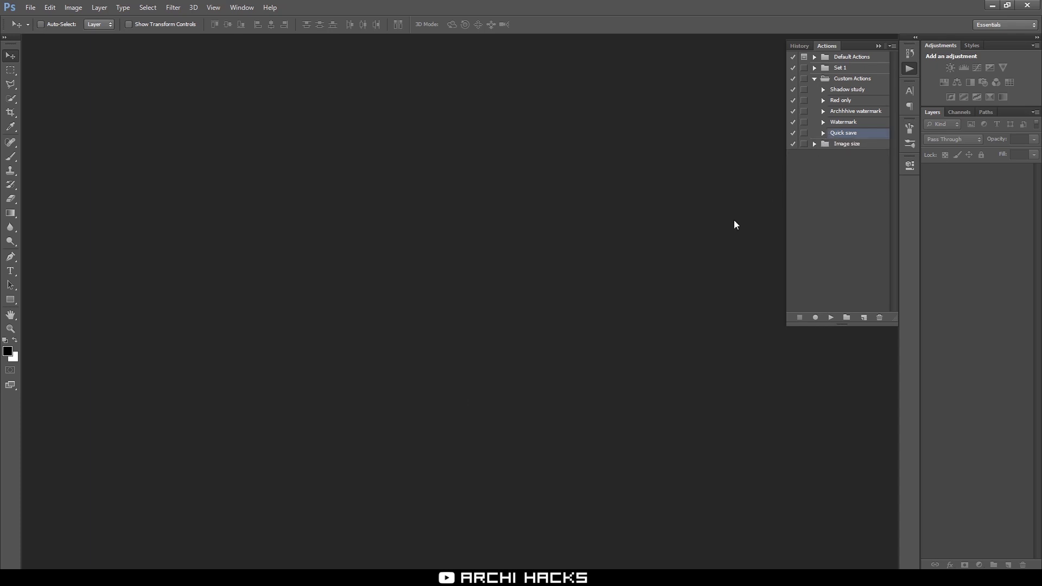
pyautogui.hotkey('alt', 'Tab')
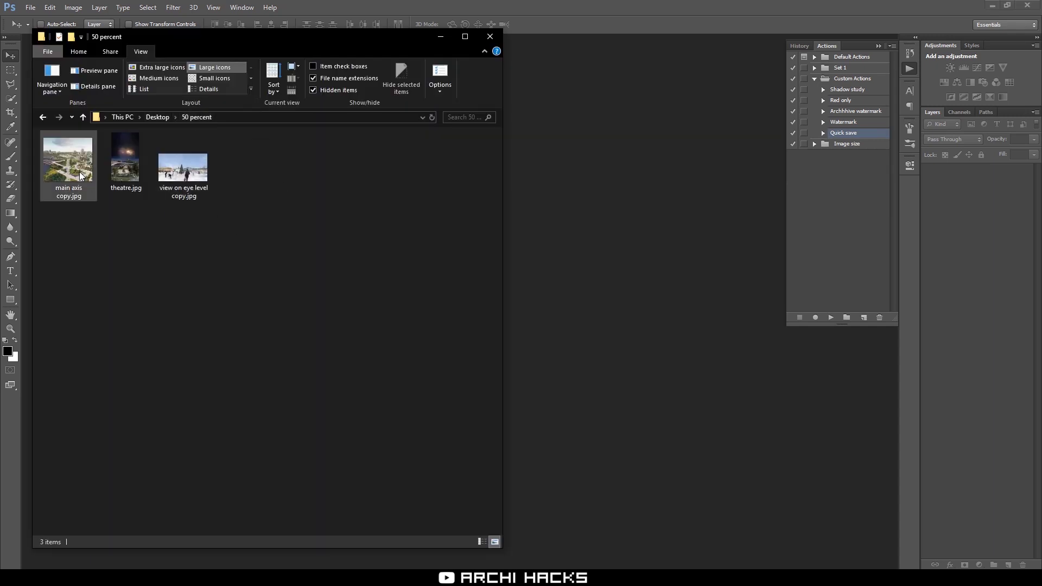
# - Preview main axis copy.jpg from the 50 percent folder, then close the viewer
pyautogui.moveTo(77, 223); pyautogui.dragTo(285, 206)
pyautogui.click(183, 197)
pyautogui.doubleClick(64, 166)
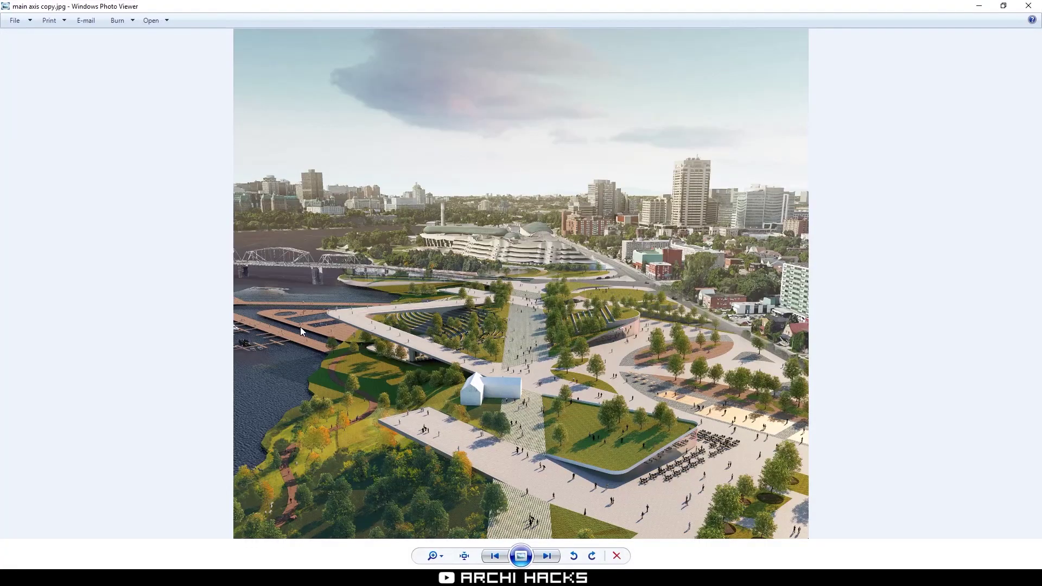
pyautogui.click(1029, 5)
# - Preview view on eye level copy.jpg, close the folder window, and collapse the Actions panel
pyautogui.doubleClick(194, 173)
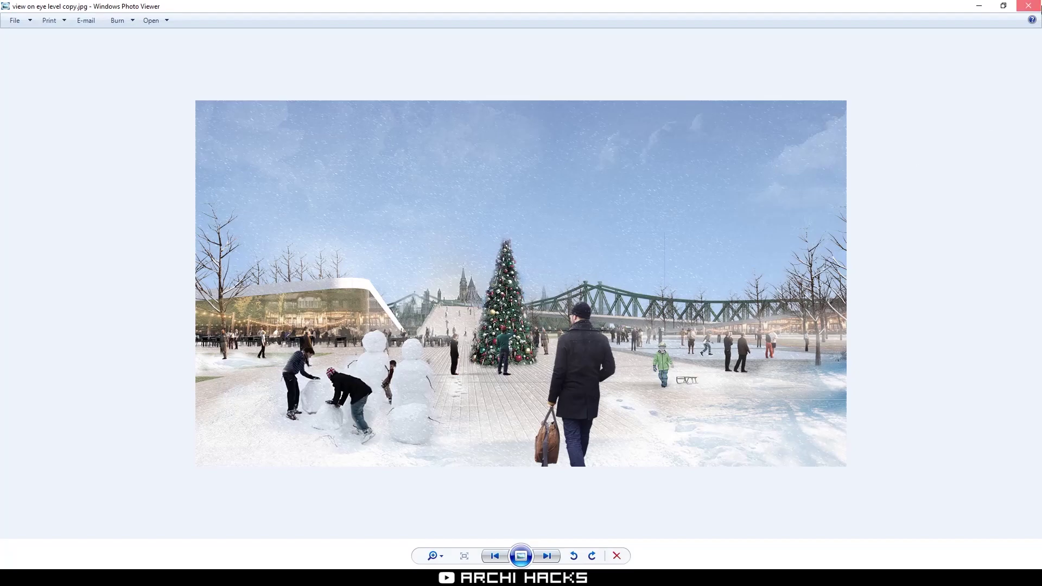
pyautogui.hotkey('alt', 'F4')
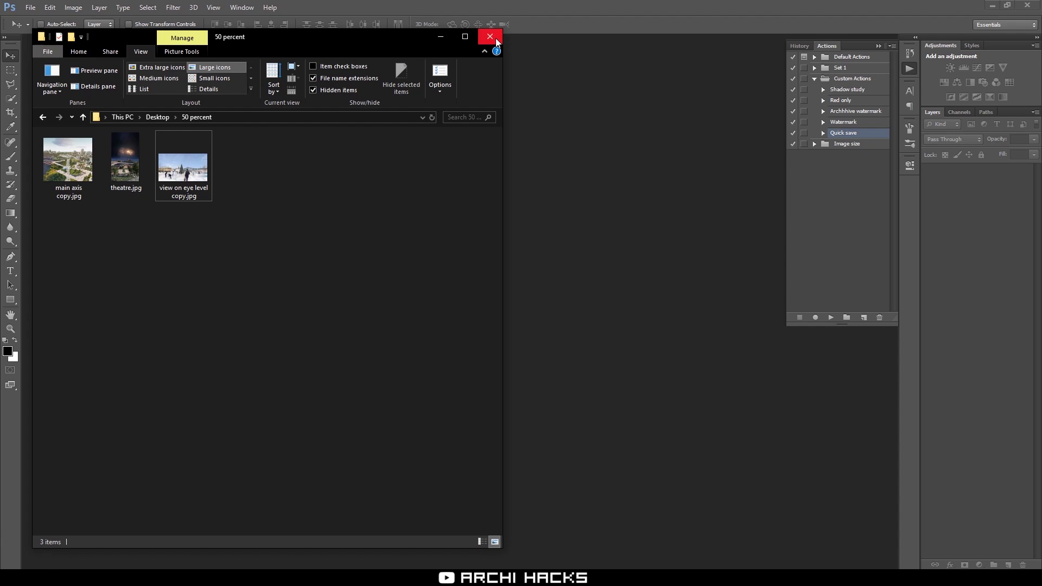
pyautogui.click(489, 37)
pyautogui.click(910, 69)
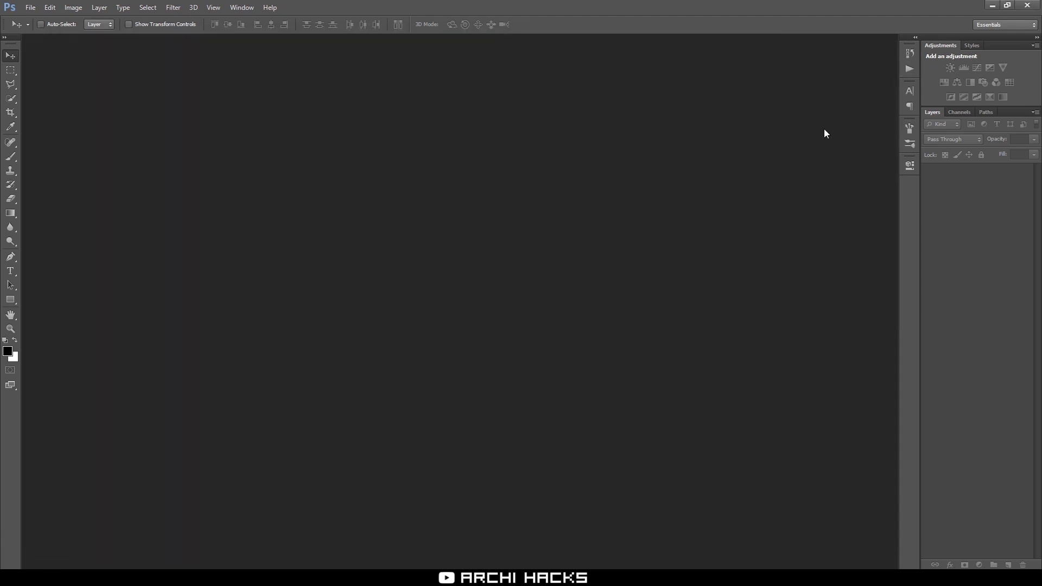